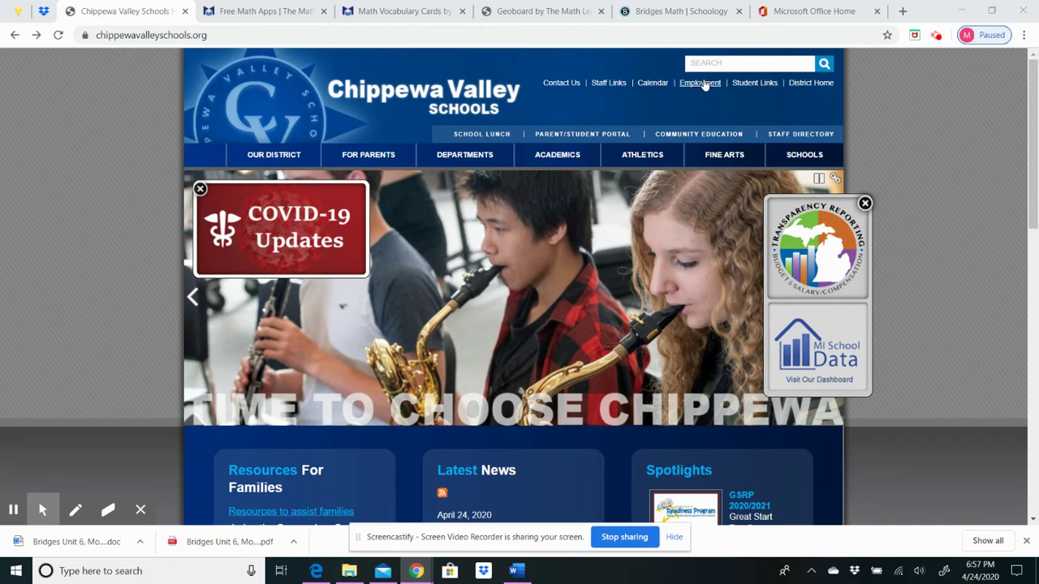
# Open Elementary Math Practice Games from the district's Student Links page and select grade level 2
pyautogui.click(755, 84)
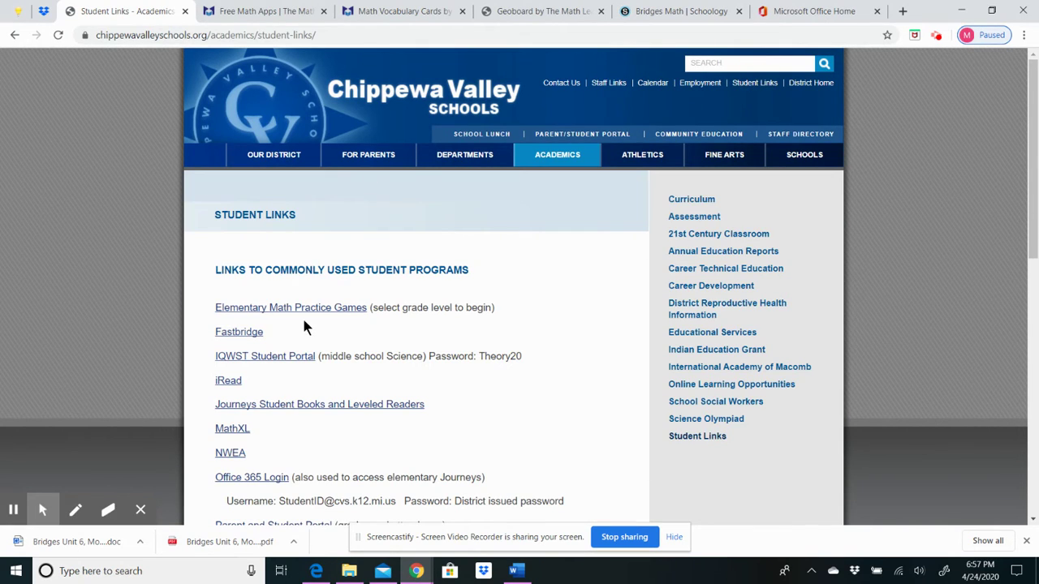
pyautogui.click(314, 313)
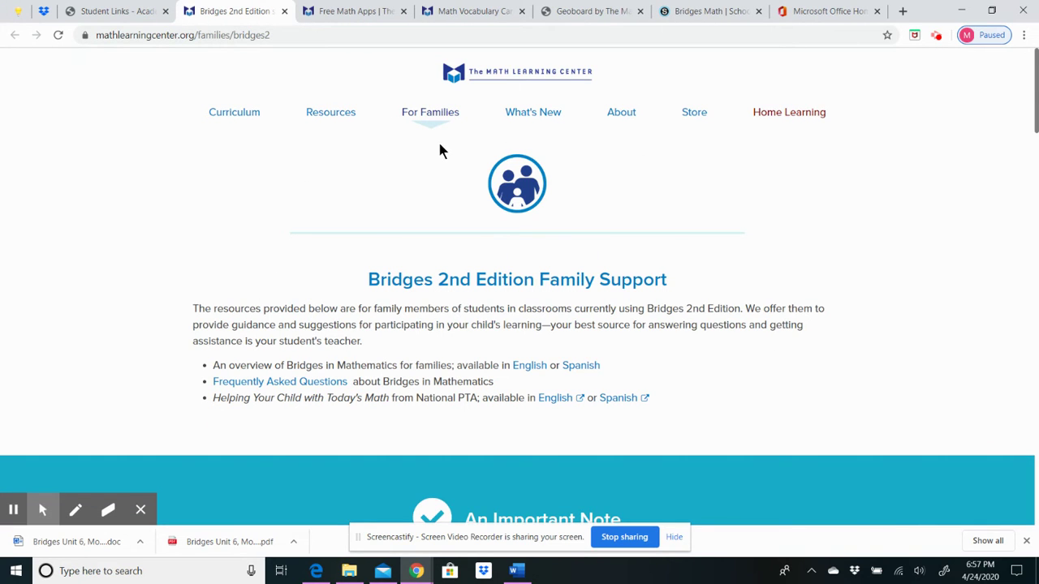
pyautogui.scroll(-4, 439, 151)
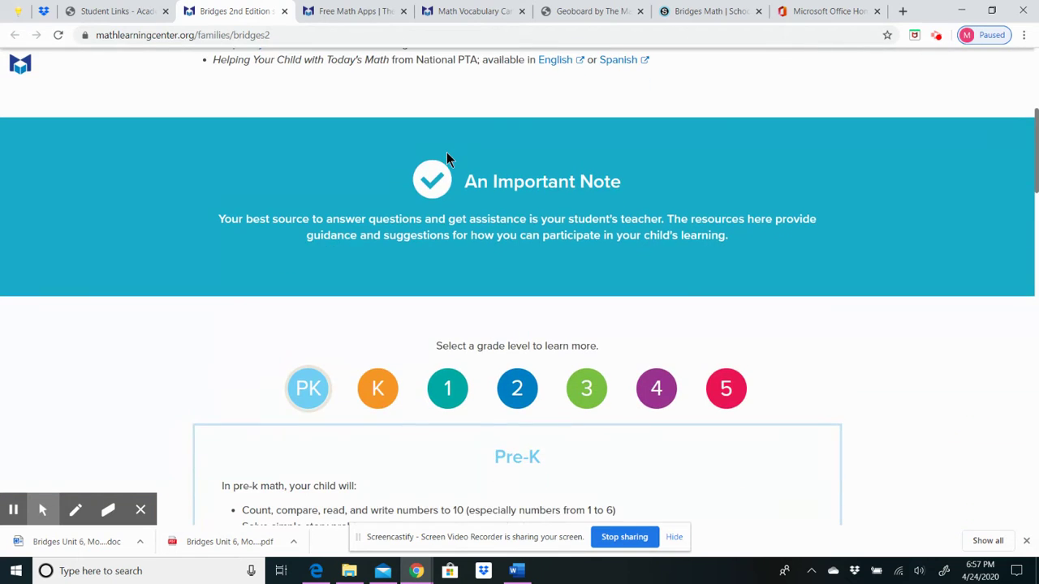
pyautogui.scroll(-2, 482, 172)
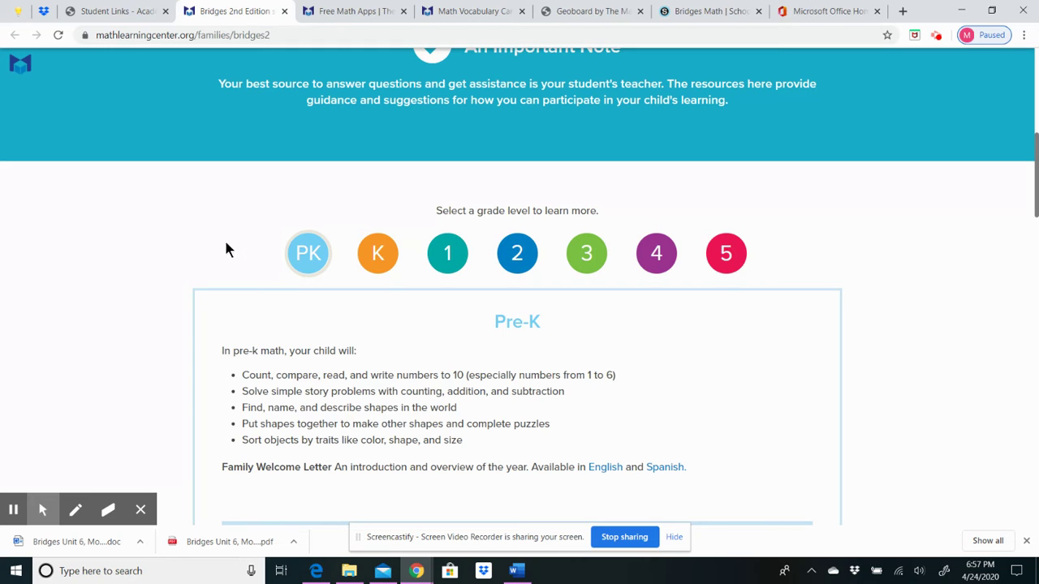
pyautogui.click(517, 255)
# Look through the Grade 2 skills list, Bridges unit overviews, additional resource games by topic, and other helpful information
pyautogui.scroll(-1, 579, 259)
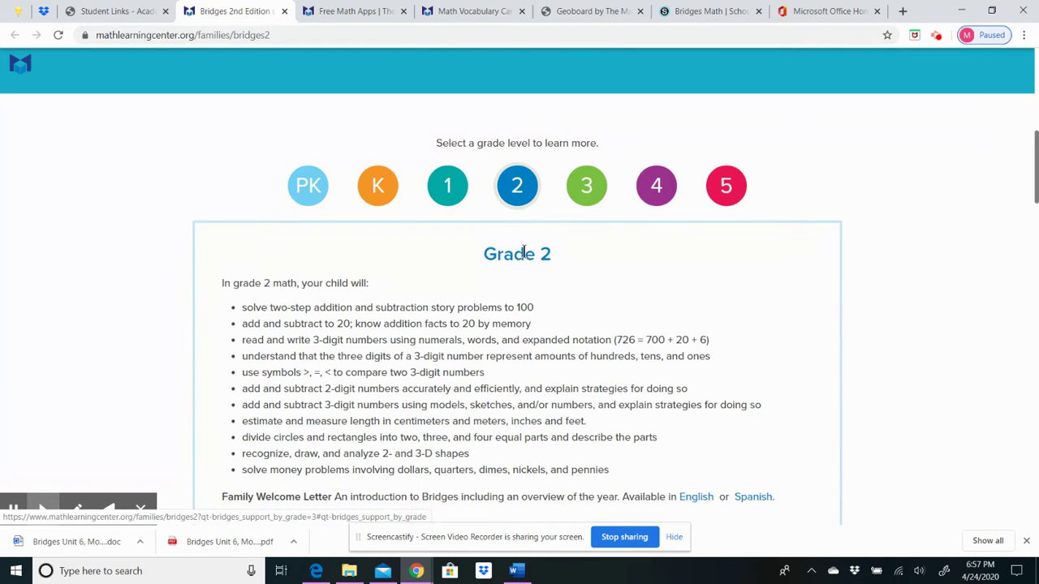
pyautogui.scroll(-2, 581, 253)
pyautogui.scroll(-2, 586, 213)
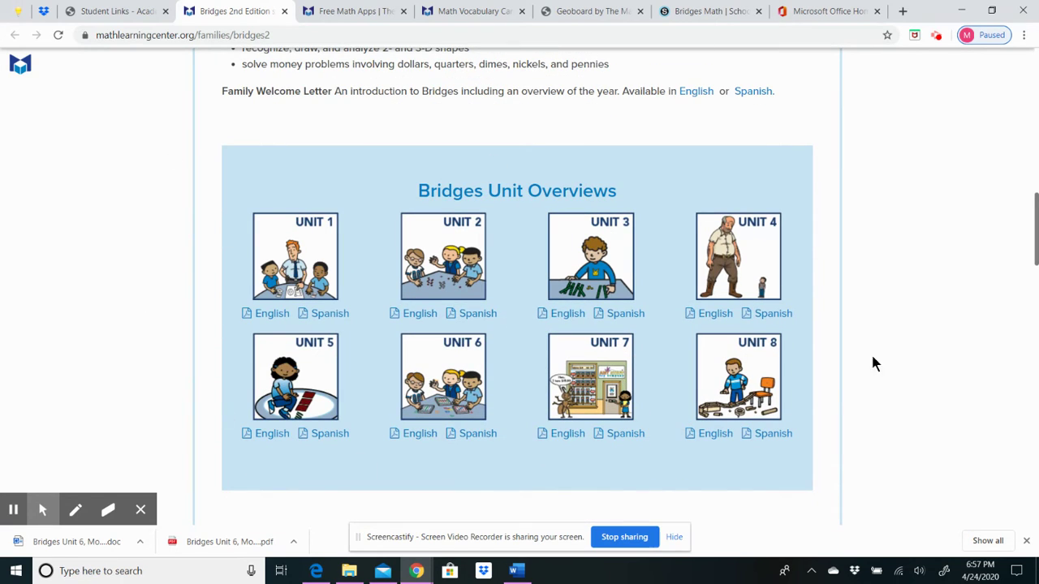
pyautogui.scroll(-2, 678, 202)
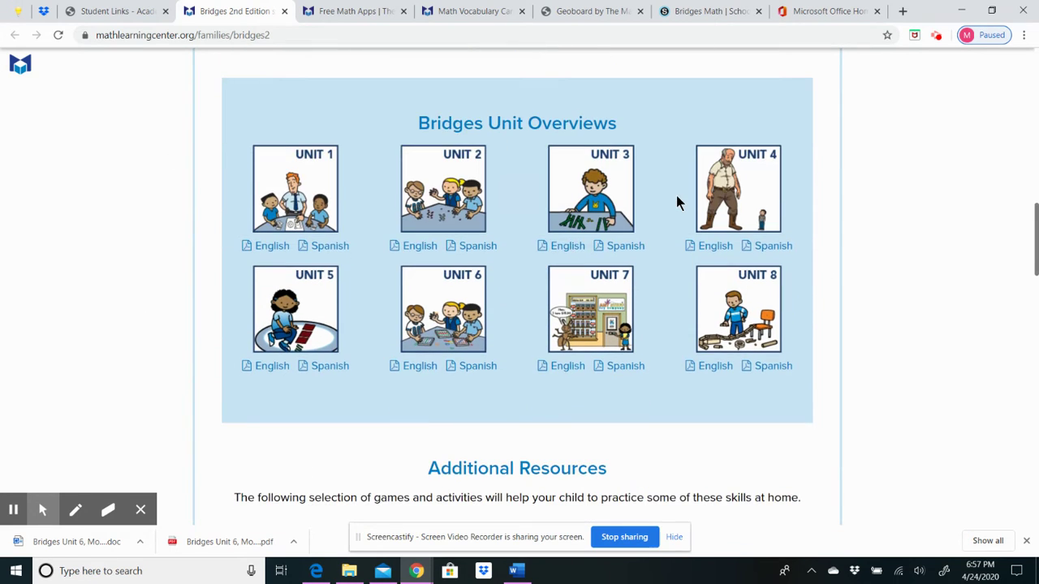
pyautogui.scroll(-2, 676, 199)
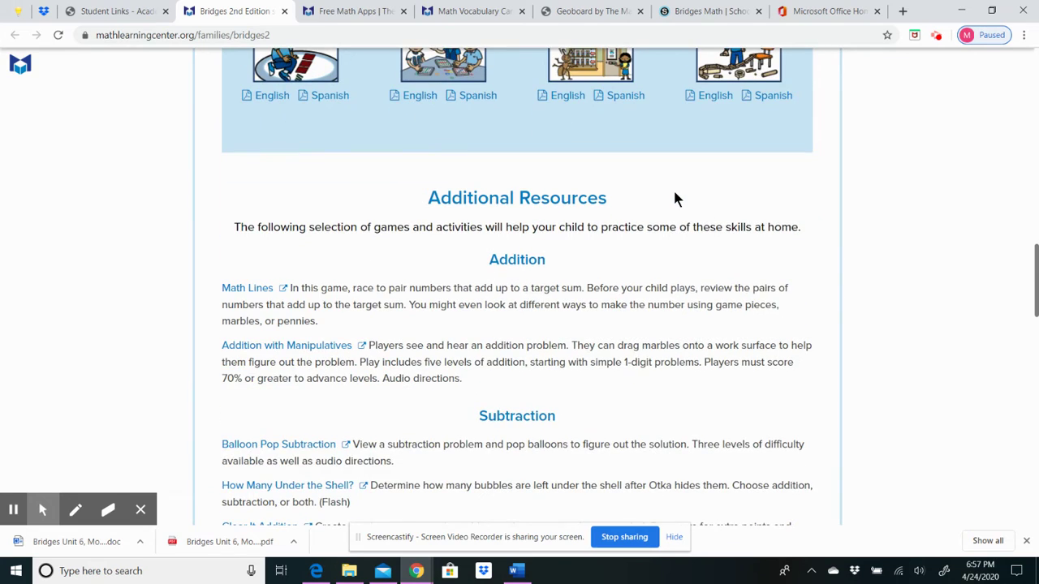
pyautogui.scroll(-2, 675, 199)
pyautogui.scroll(-2, 675, 195)
pyautogui.scroll(-2, 674, 192)
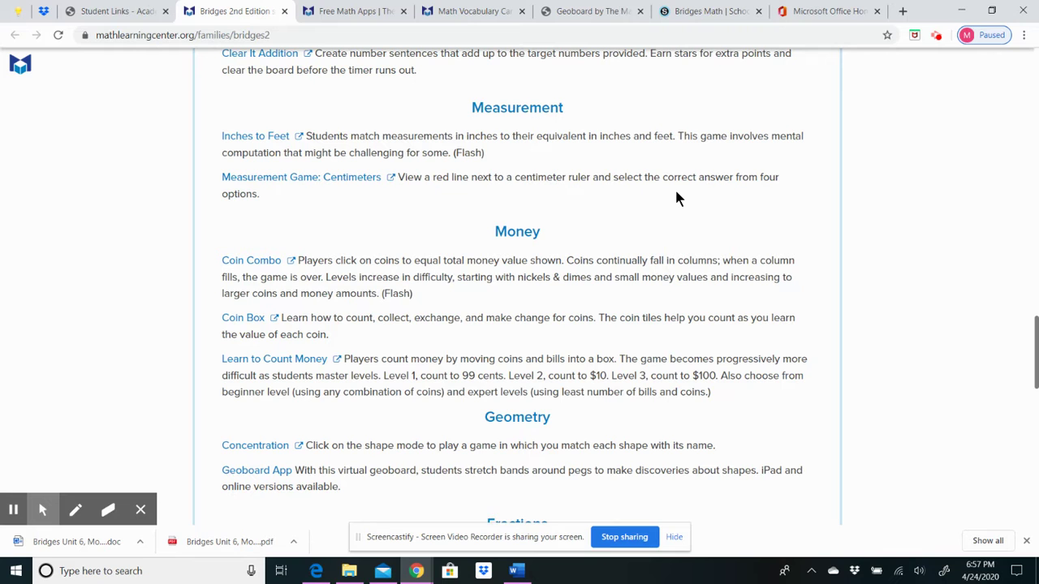
pyautogui.scroll(-1, 677, 199)
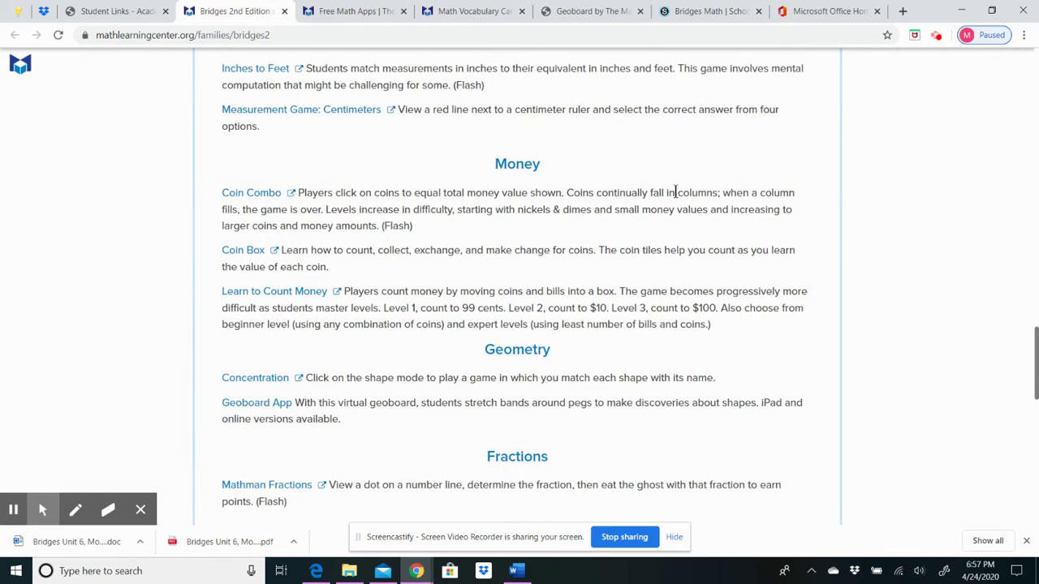
pyautogui.scroll(-2, 673, 192)
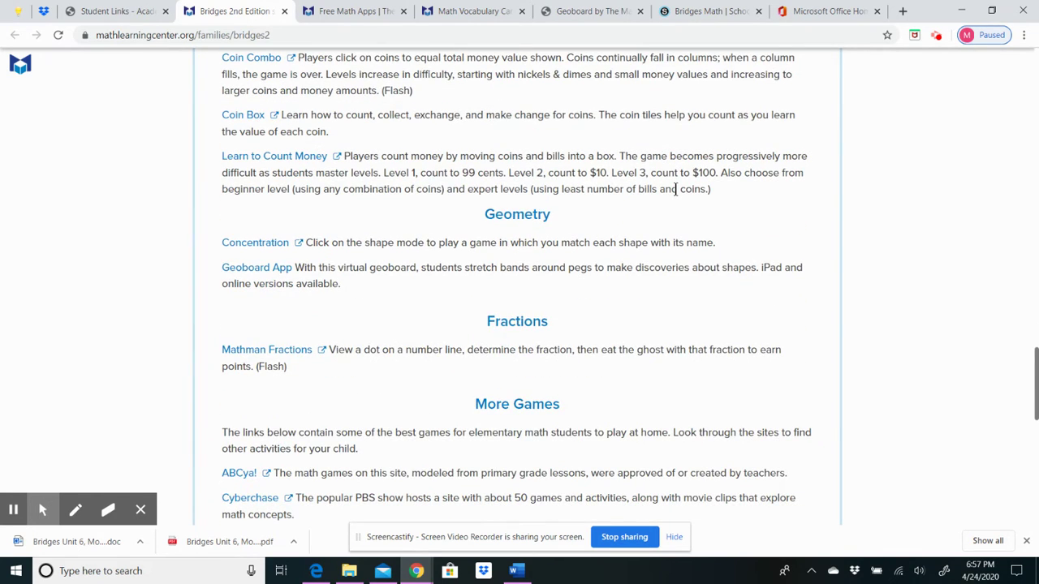
pyautogui.scroll(-5, 678, 187)
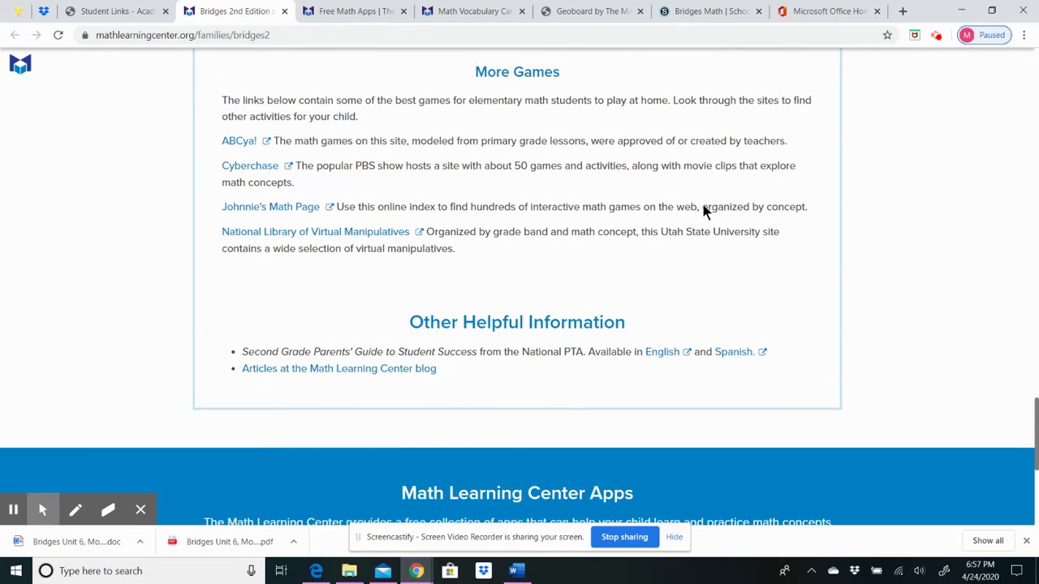
# Go to the Free Math Apps page through the Math Learning Center Apps section and open the Geoboard web app
pyautogui.scroll(-5, 703, 204)
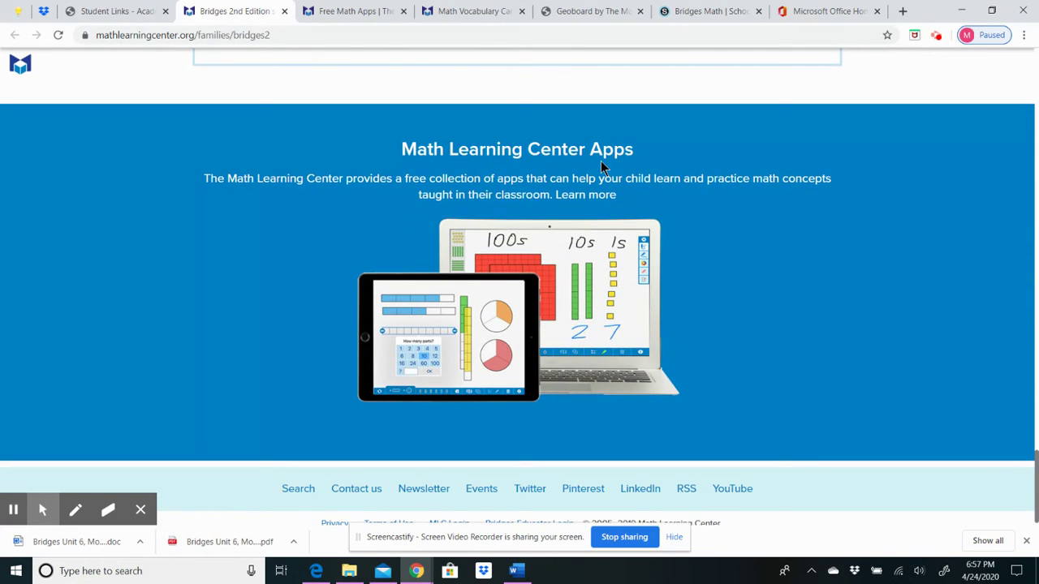
pyautogui.click(603, 197)
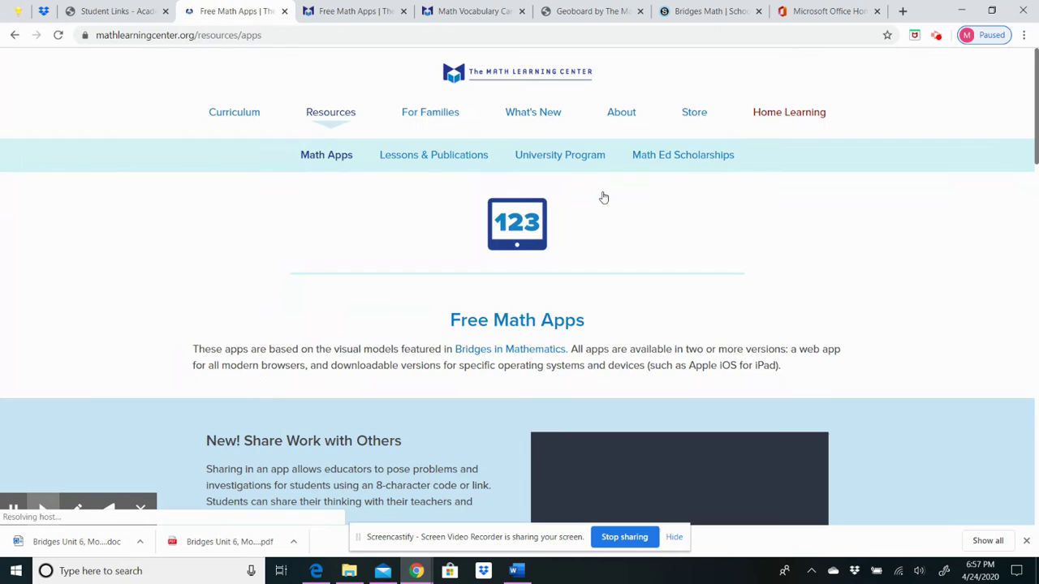
pyautogui.scroll(-2, 603, 197)
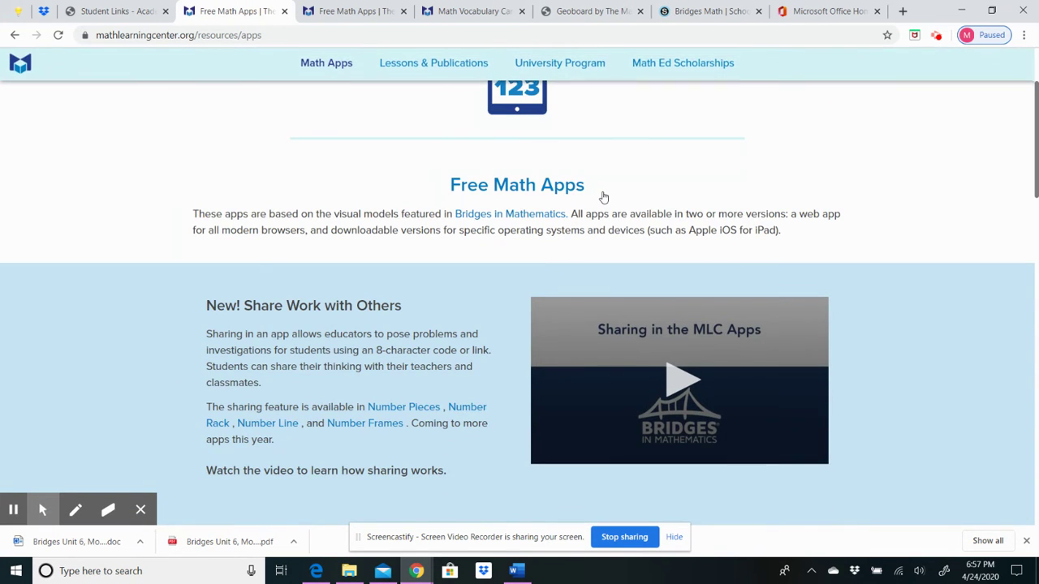
pyautogui.scroll(-2, 603, 198)
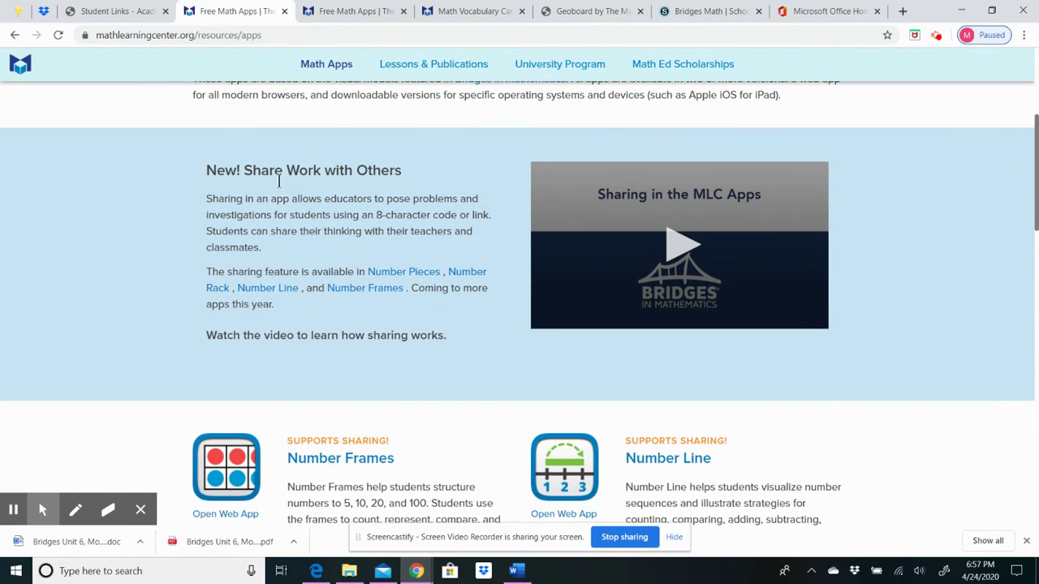
pyautogui.scroll(-6, 852, 240)
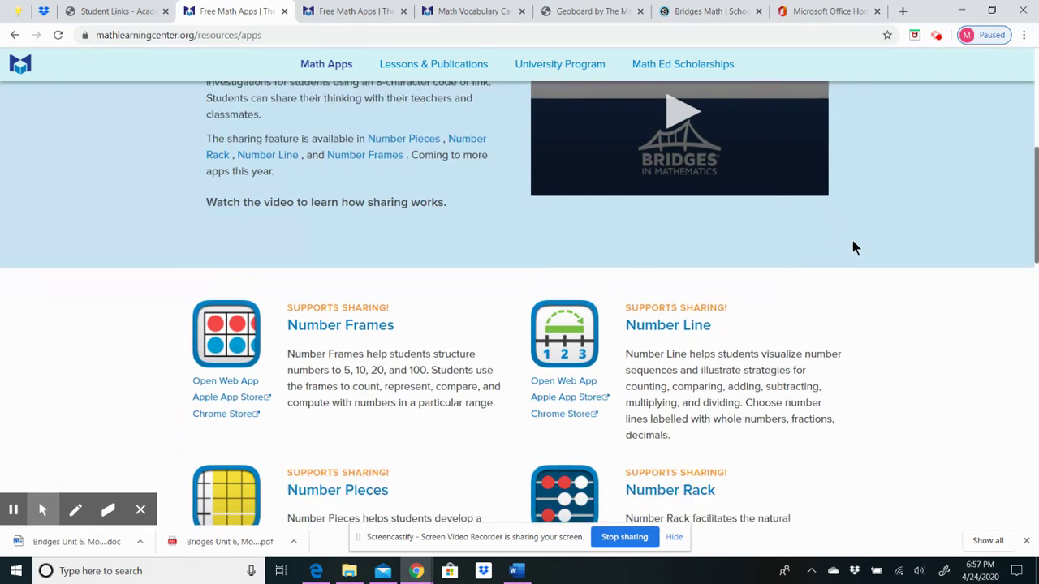
pyautogui.scroll(-3, 852, 243)
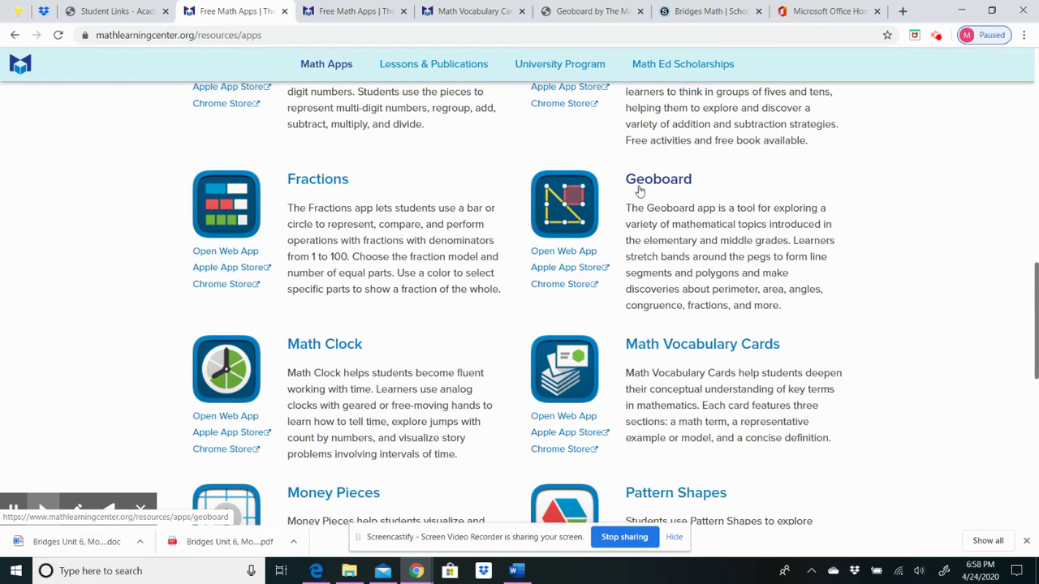
pyautogui.click(561, 254)
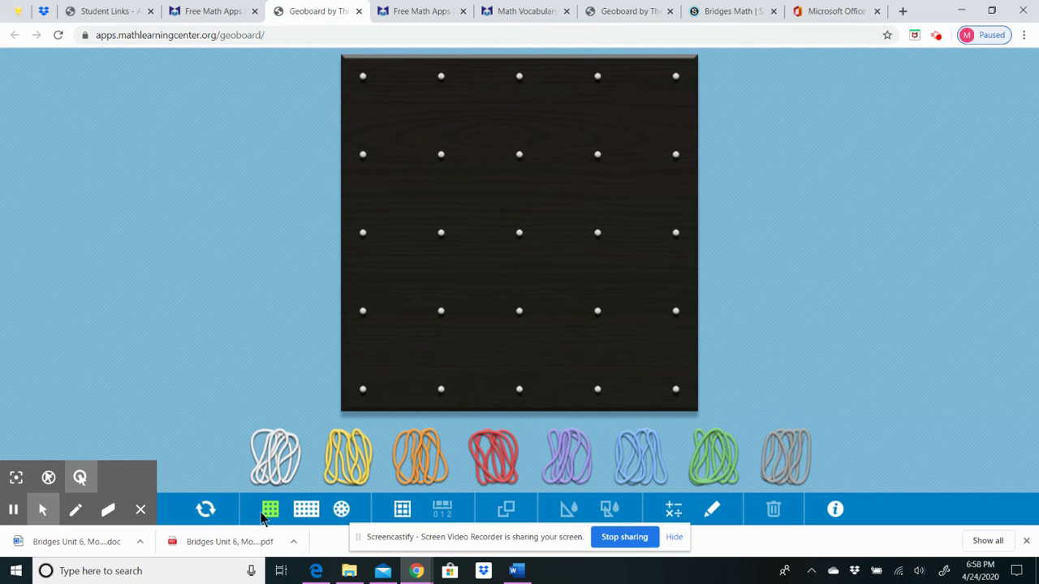
# Try the rectangular and circular geoboards, ending on the rectangular board
pyautogui.click(306, 510)
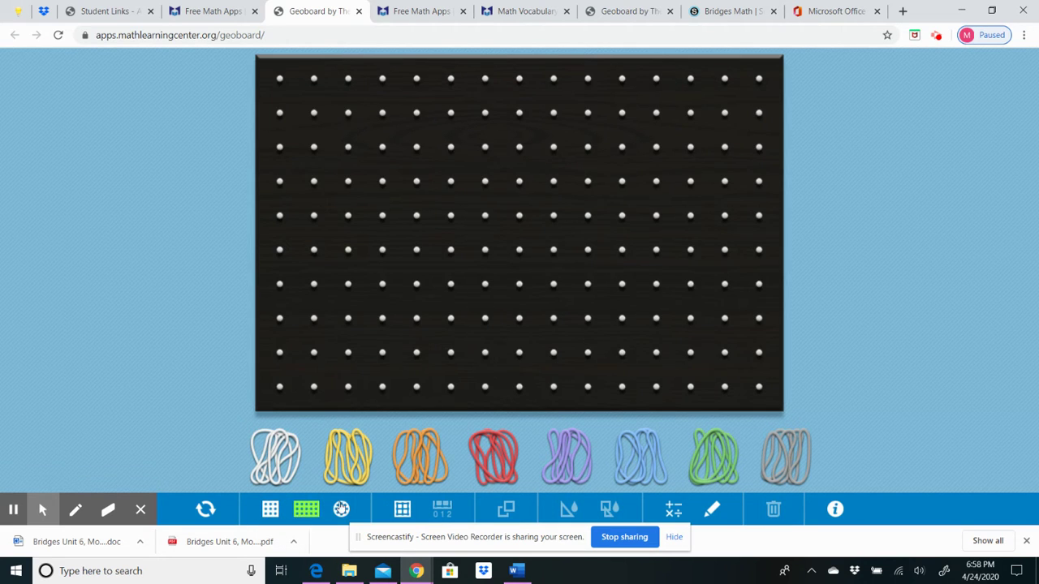
pyautogui.click(341, 509)
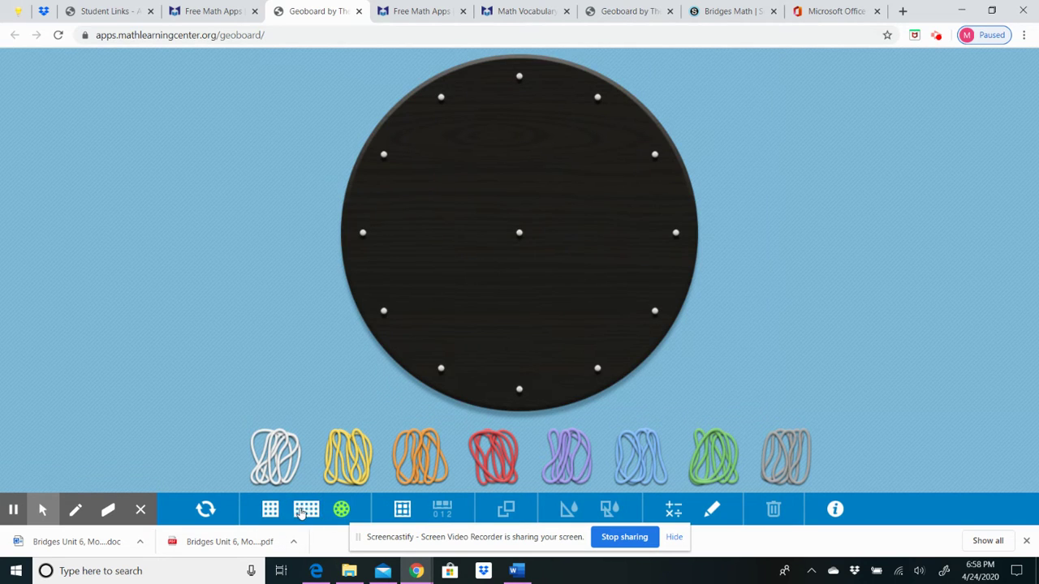
pyautogui.click(304, 510)
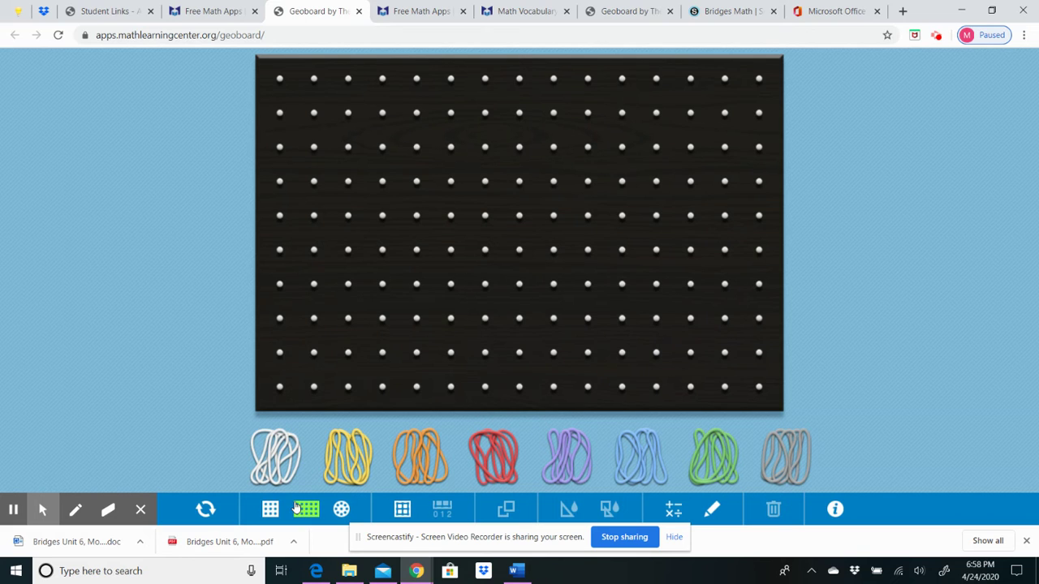
# Form a right triangle with four-unit legs from white, red and purple bands, and clear all work from the board
pyautogui.moveTo(279, 443); pyautogui.dragTo(280, 217)
pyautogui.moveTo(493, 469); pyautogui.dragTo(415, 216)
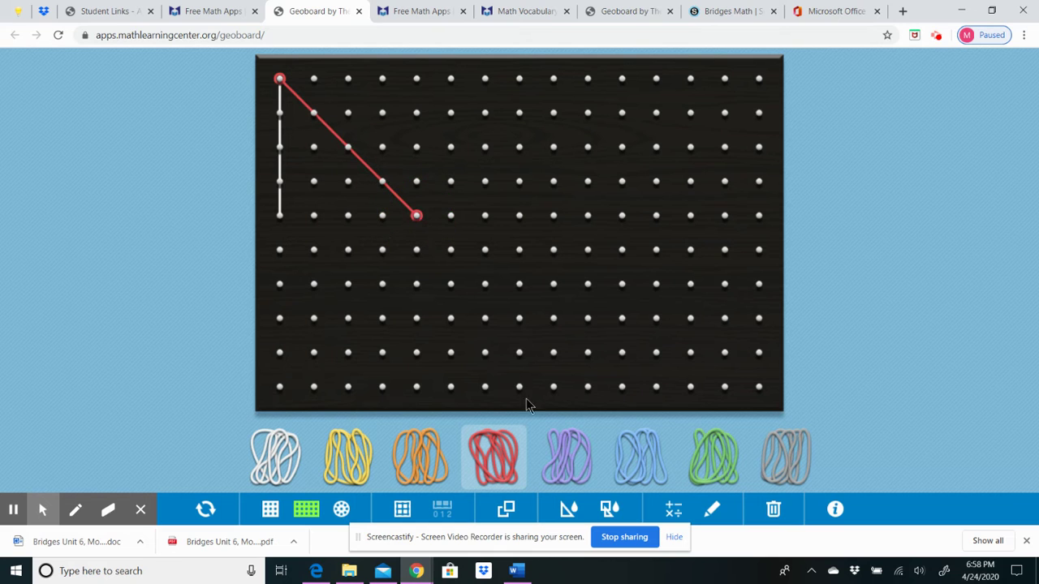
pyautogui.moveTo(566, 479); pyautogui.dragTo(415, 216)
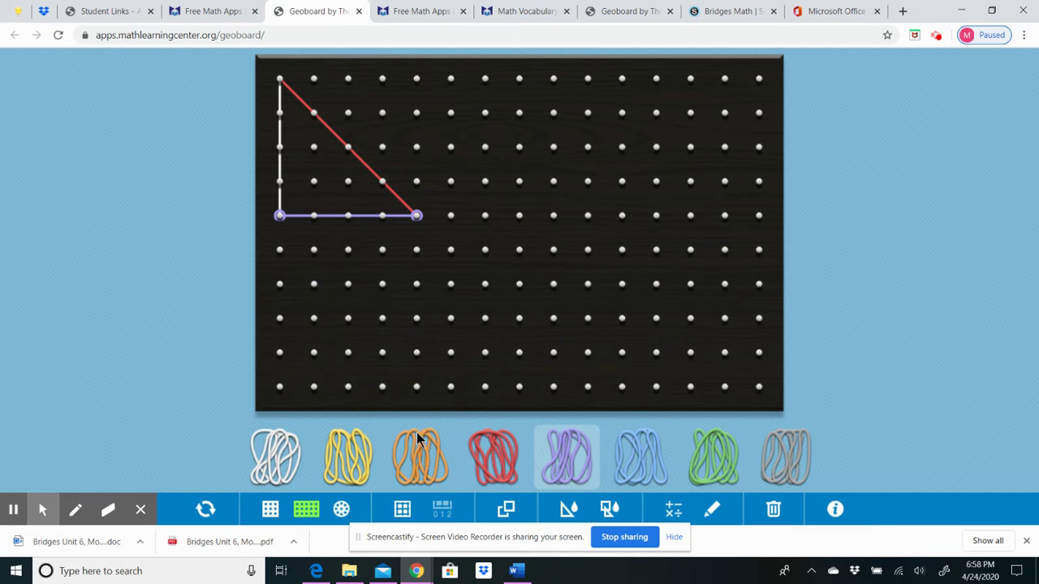
pyautogui.click(205, 510)
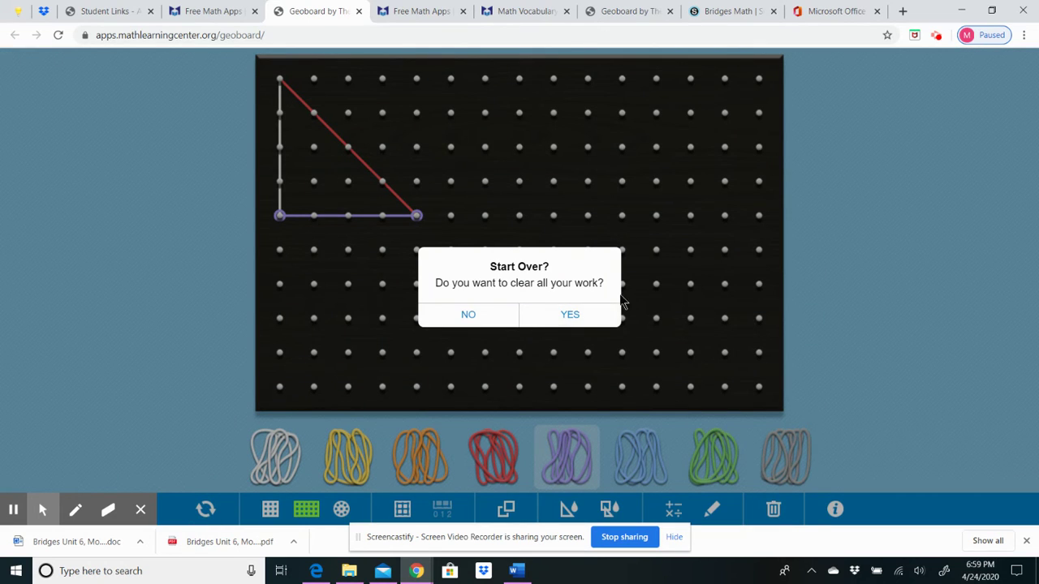
pyautogui.click(593, 315)
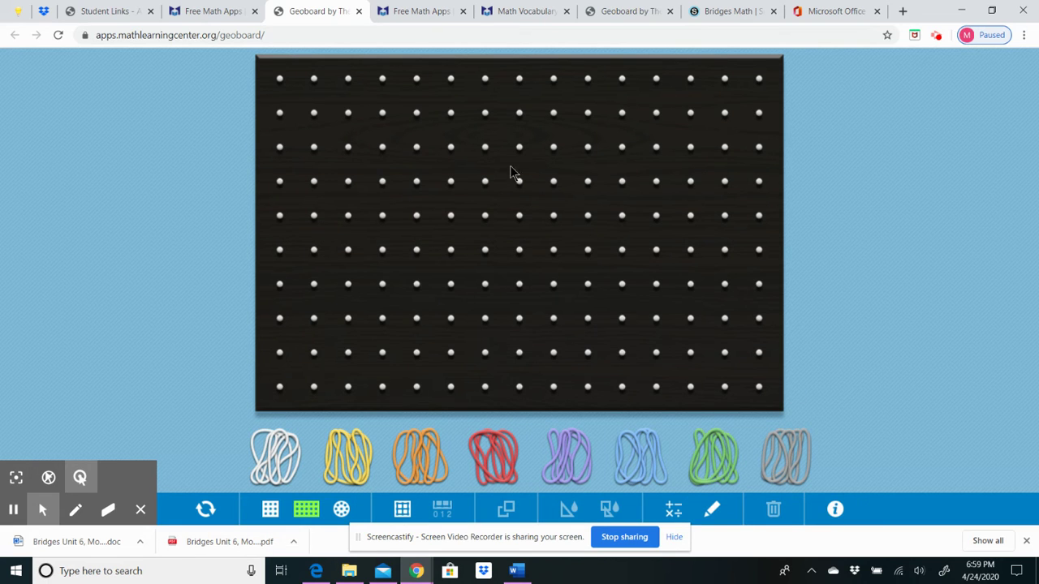
# Return to the Free Math Apps page, open the Math Vocabulary Cards web app and bring up its card selection
pyautogui.click(223, 17)
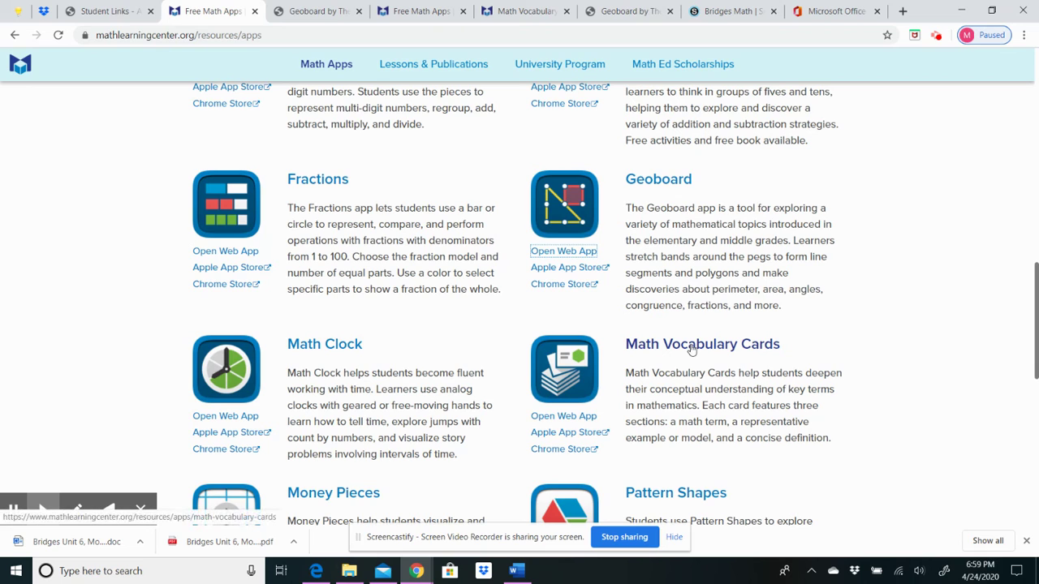
pyautogui.click(563, 416)
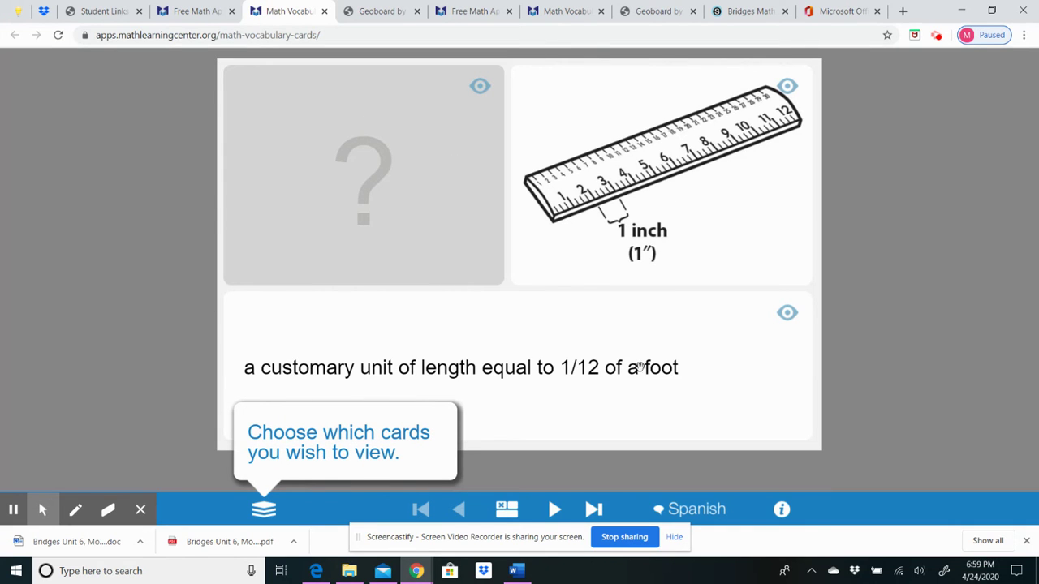
pyautogui.click(266, 511)
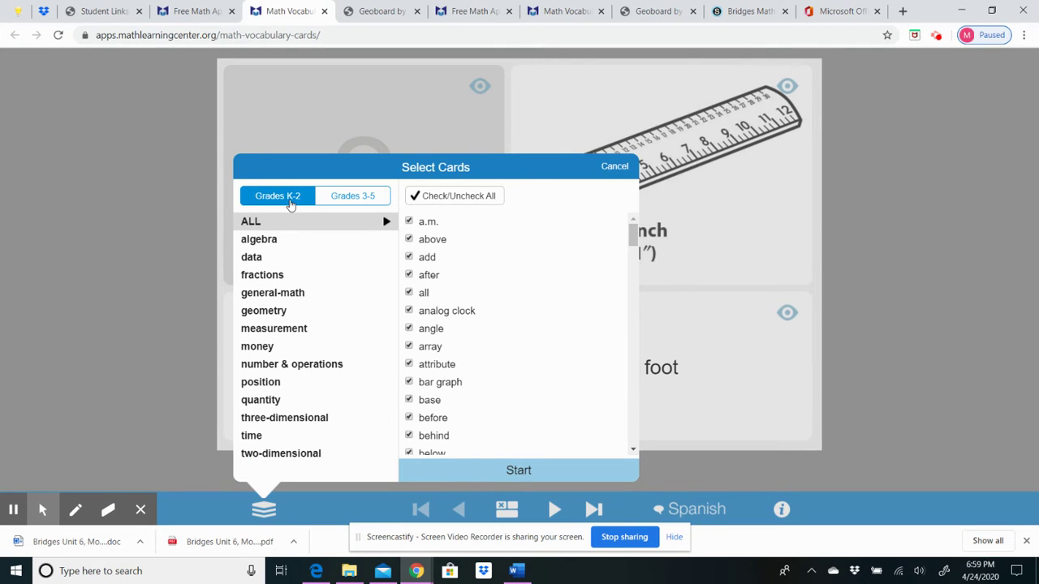
# List the Grades K-2 geometry cards and uncheck all of them
pyautogui.click(271, 312)
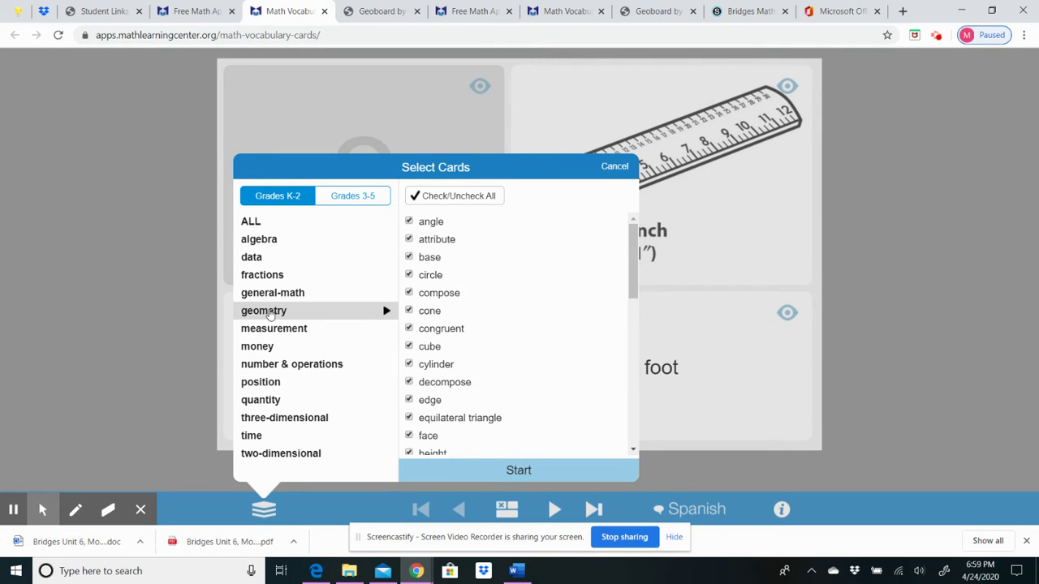
pyautogui.click(452, 197)
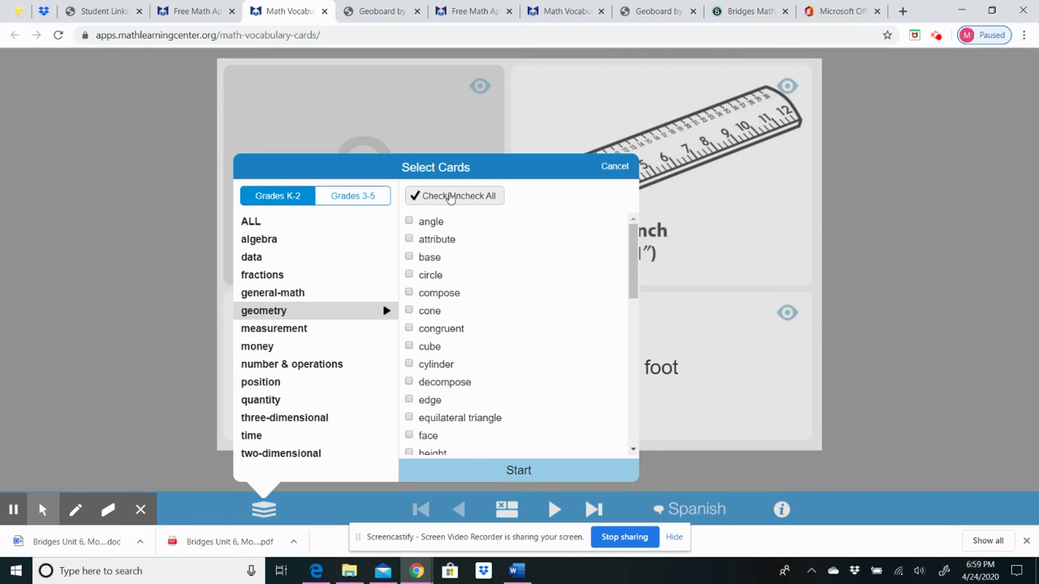
pyautogui.click(448, 198)
pyautogui.click(477, 203)
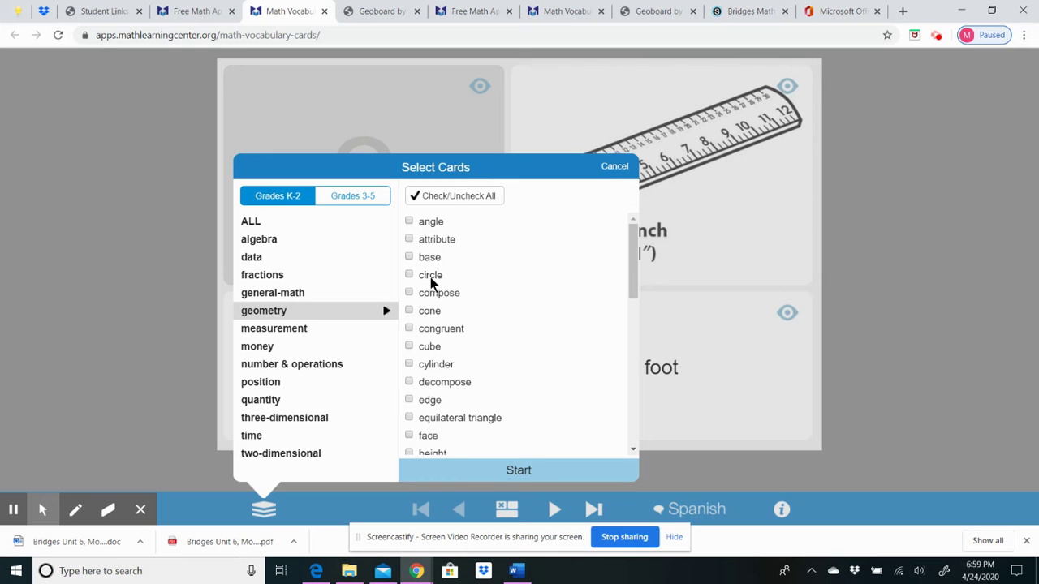
# Select the attribute, congruent and equilateral triangle geometry cards and start viewing the chosen set
pyautogui.click(410, 240)
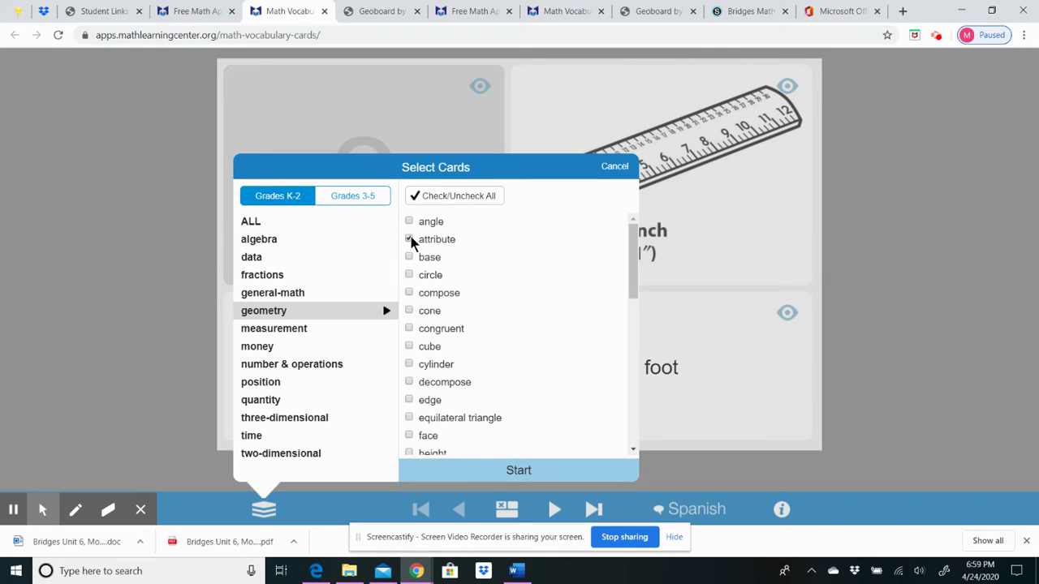
pyautogui.click(409, 328)
pyautogui.click(409, 418)
pyautogui.scroll(-4, 490, 324)
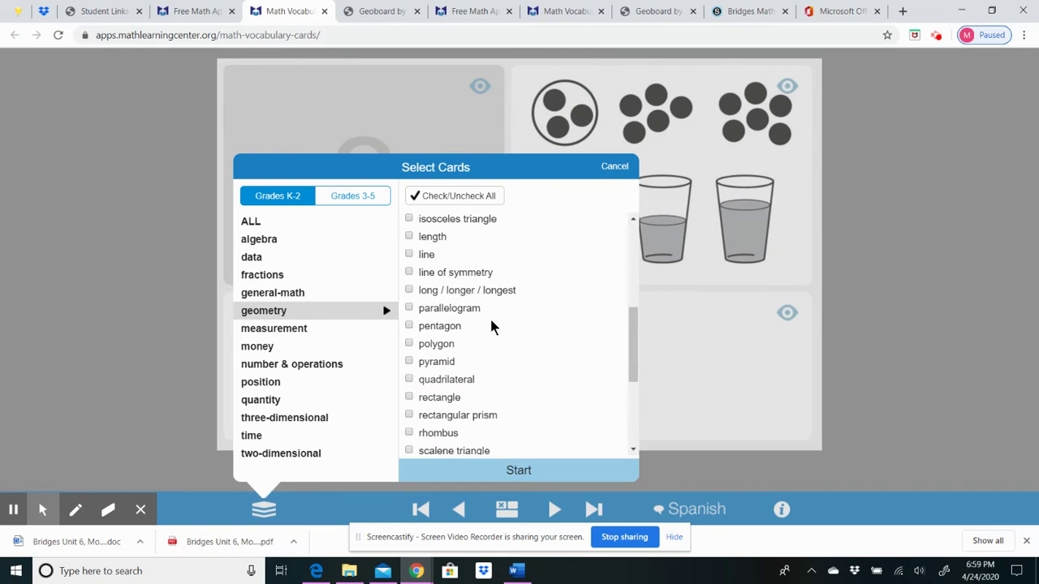
pyautogui.click(472, 477)
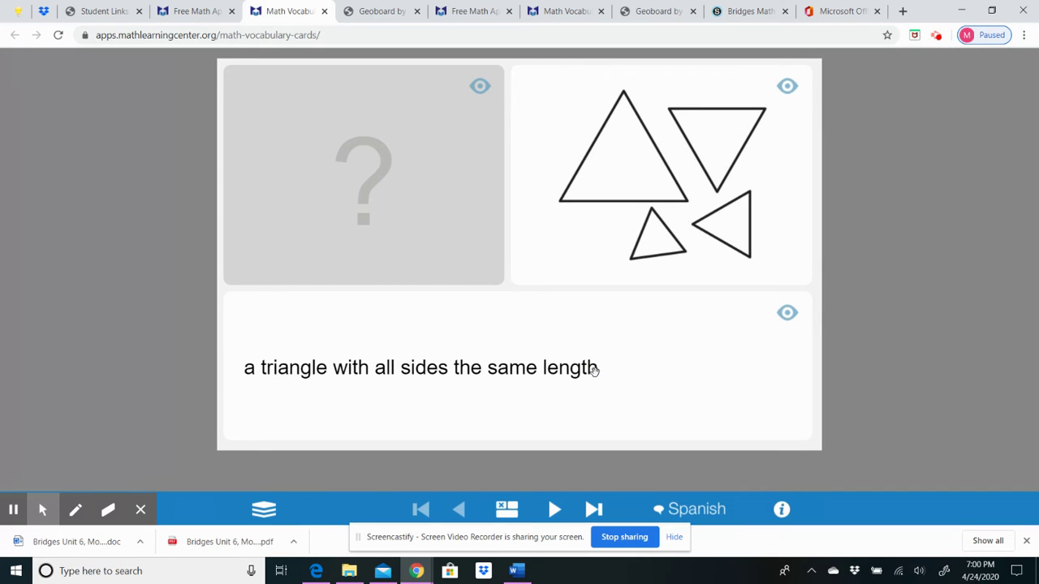
# Go through the three selected cards and reveal the hidden term on each, from equilateral triangle through attribute to congruent
pyautogui.click(481, 88)
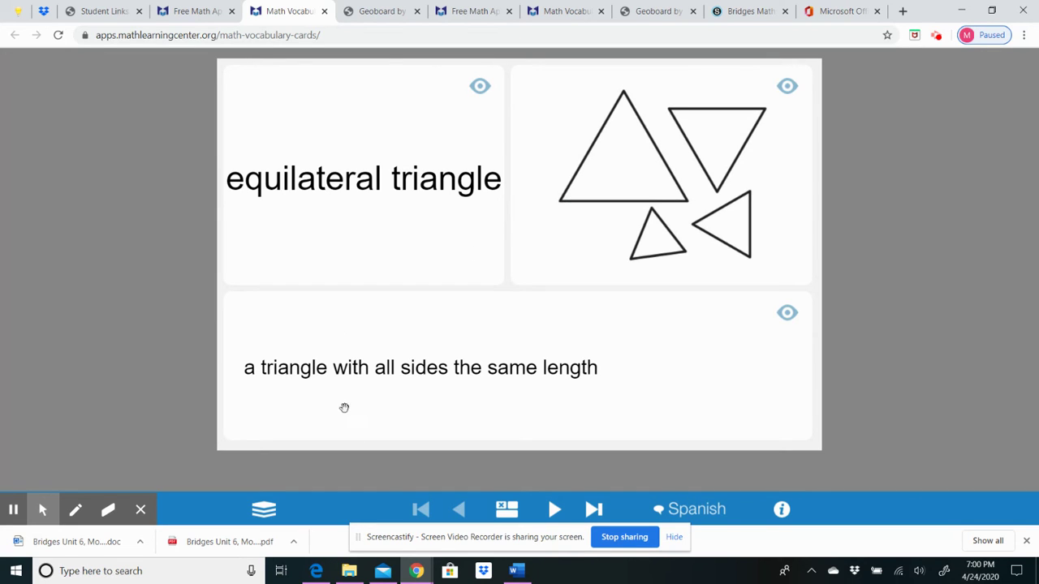
pyautogui.click(552, 508)
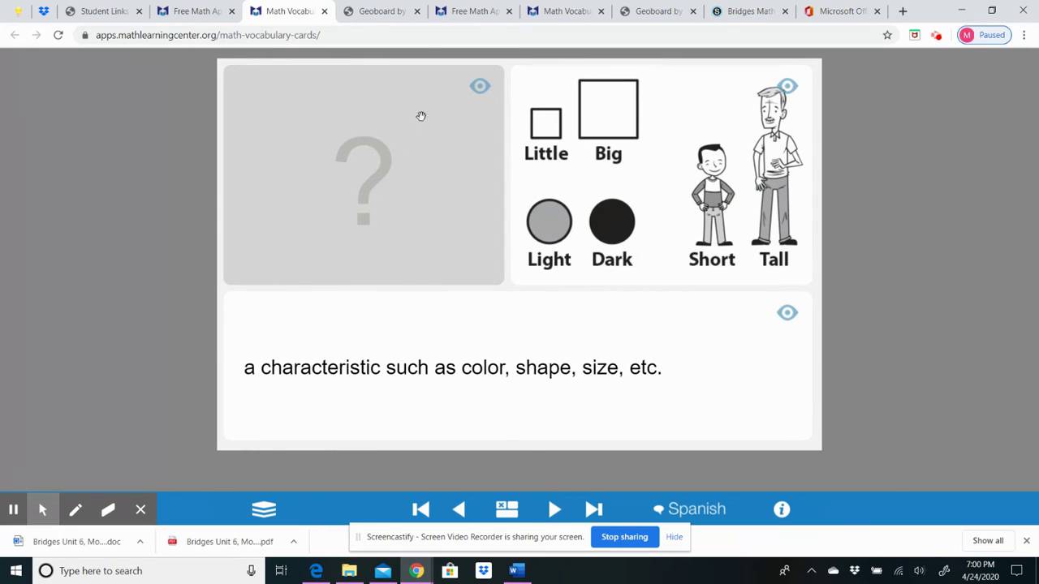
pyautogui.click(482, 91)
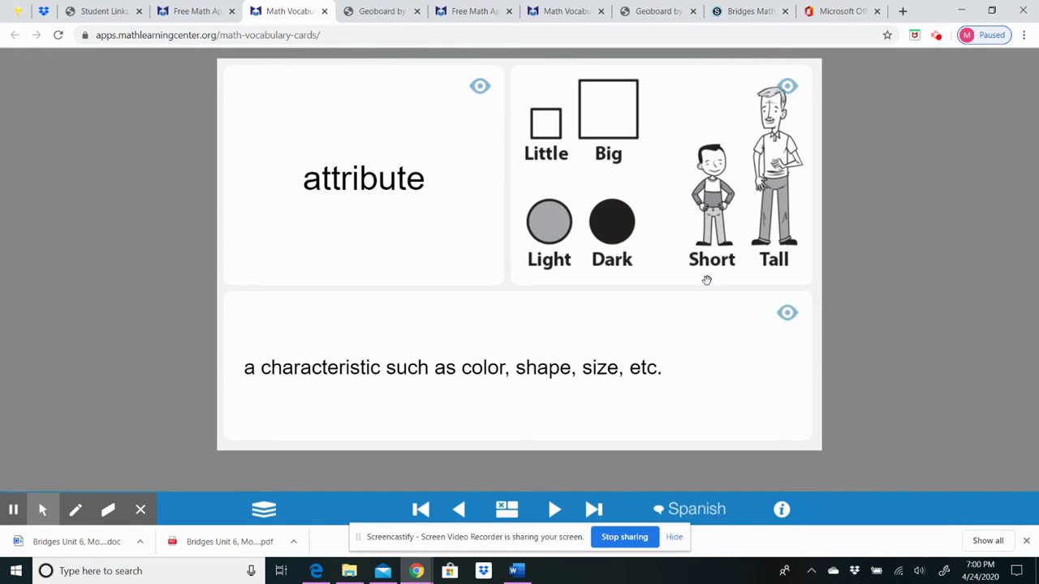
pyautogui.click(555, 508)
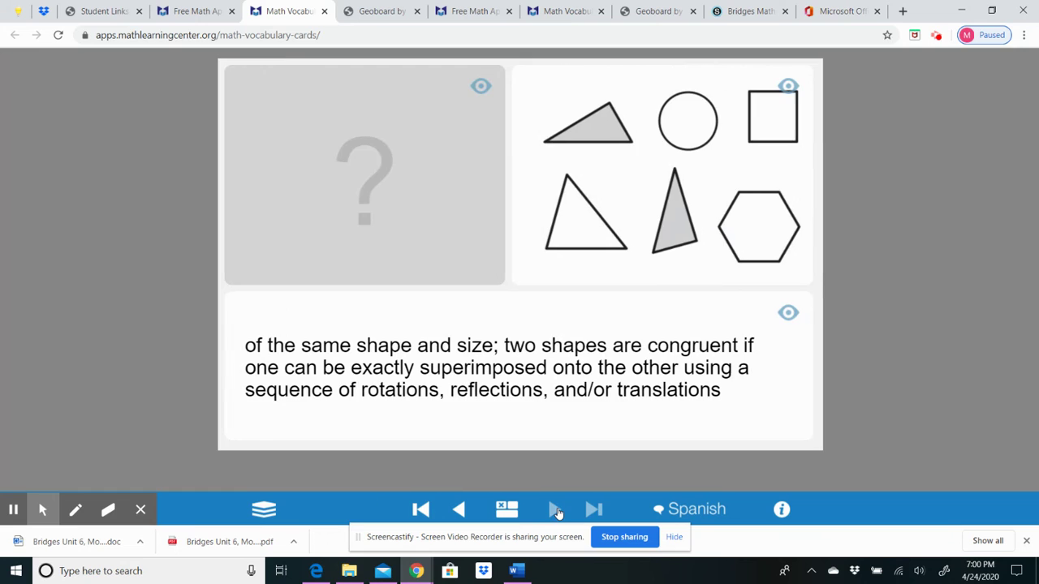
pyautogui.click(479, 86)
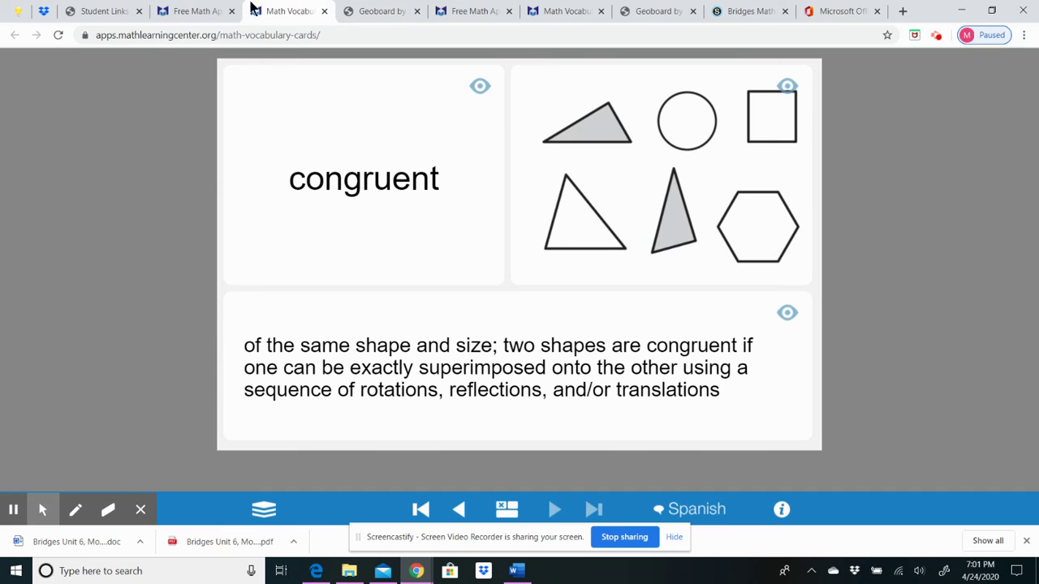
# Return to the Free Math Apps page and open the Pattern Shapes web app
pyautogui.click(199, 12)
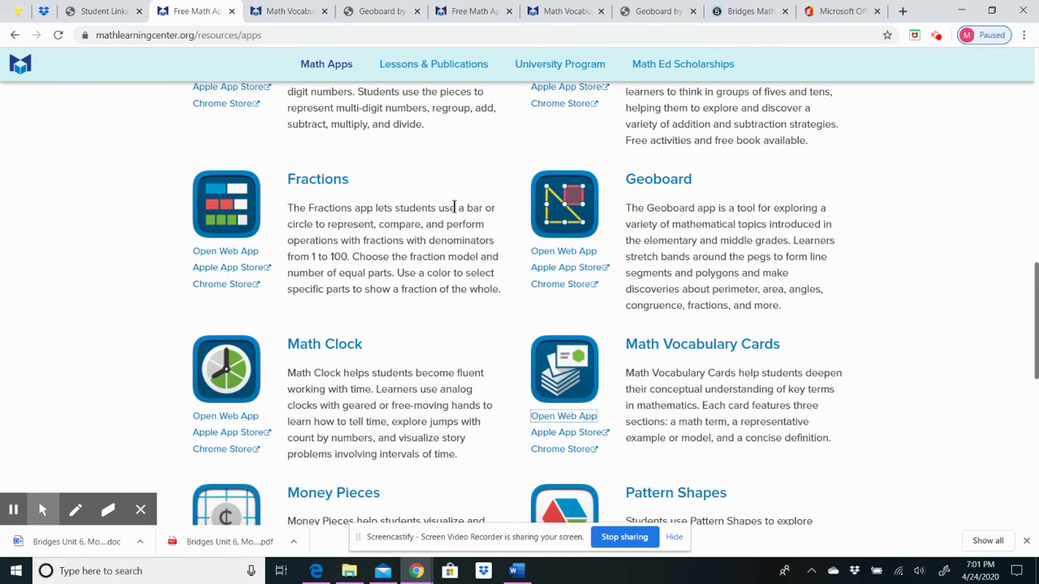
pyautogui.scroll(-2, 454, 207)
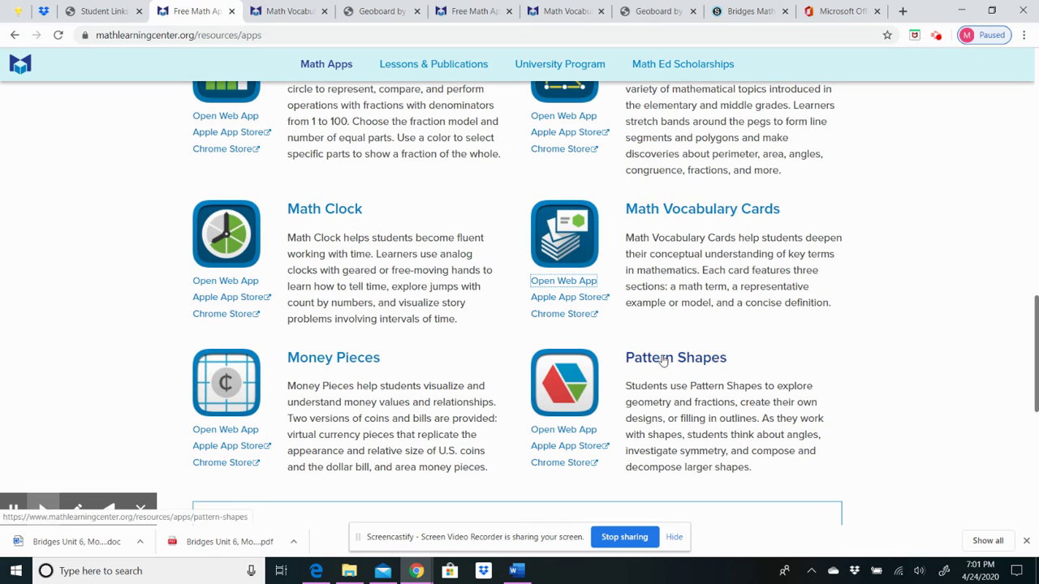
pyautogui.click(560, 430)
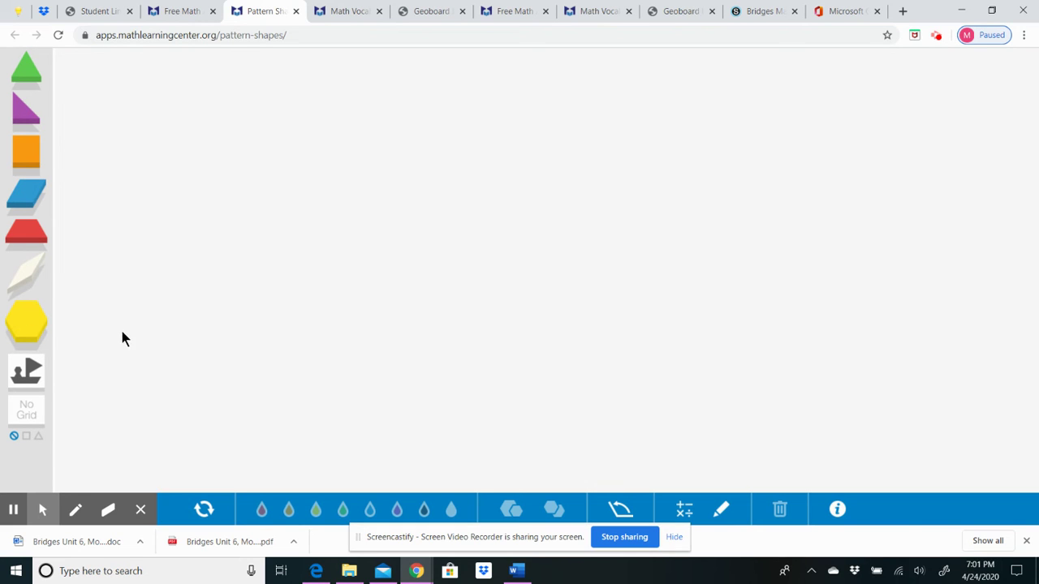
# Place a purple right triangle with an orange square directly beneath it, and clear all work from the canvas
pyautogui.click(26, 114)
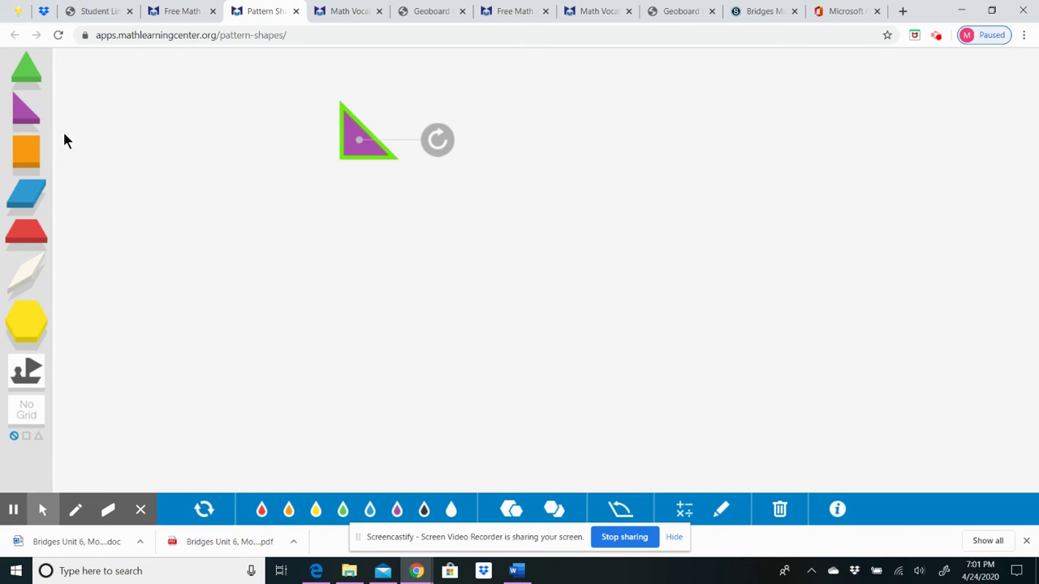
pyautogui.moveTo(27, 154); pyautogui.dragTo(385, 190)
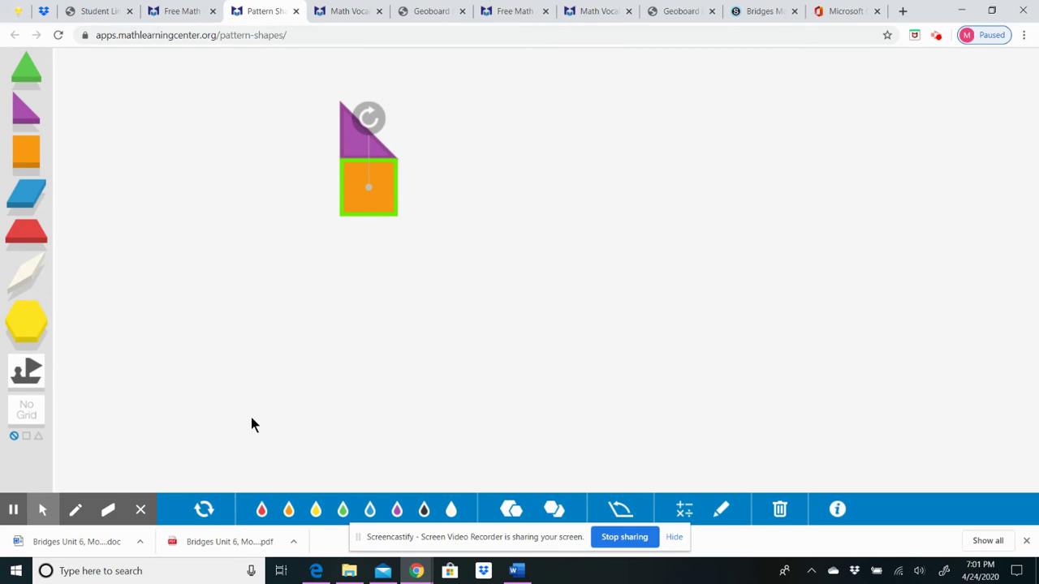
pyautogui.click(203, 509)
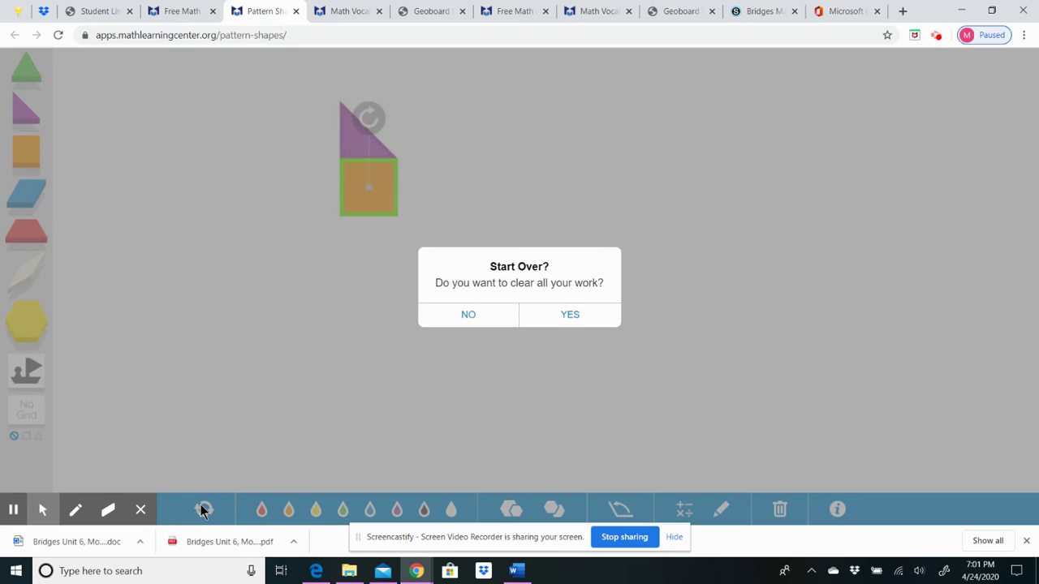
pyautogui.click(563, 319)
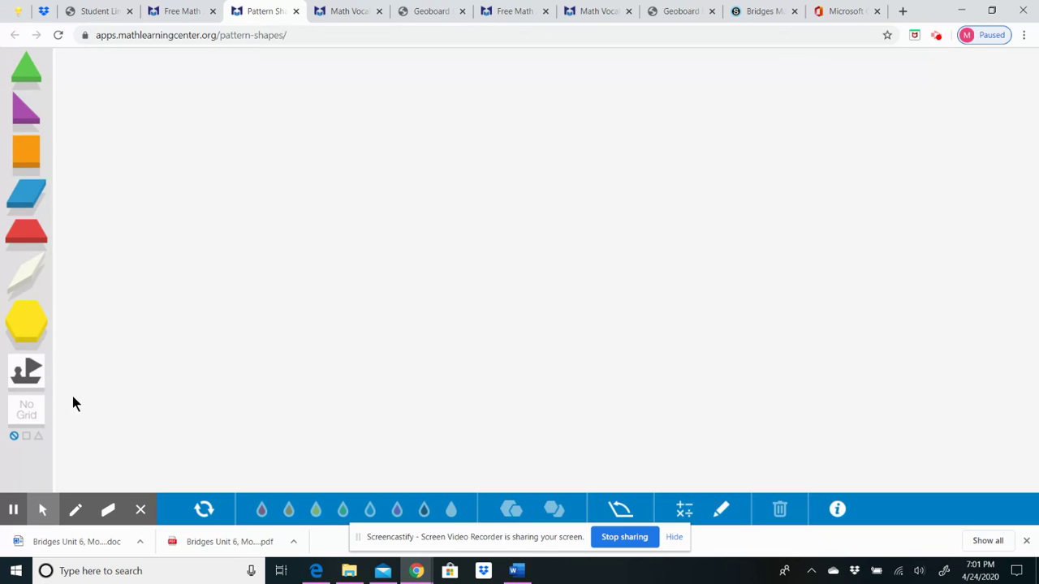
# Browse the ready-made outlines and load the turtle-shaped one onto the canvas
pyautogui.click(25, 373)
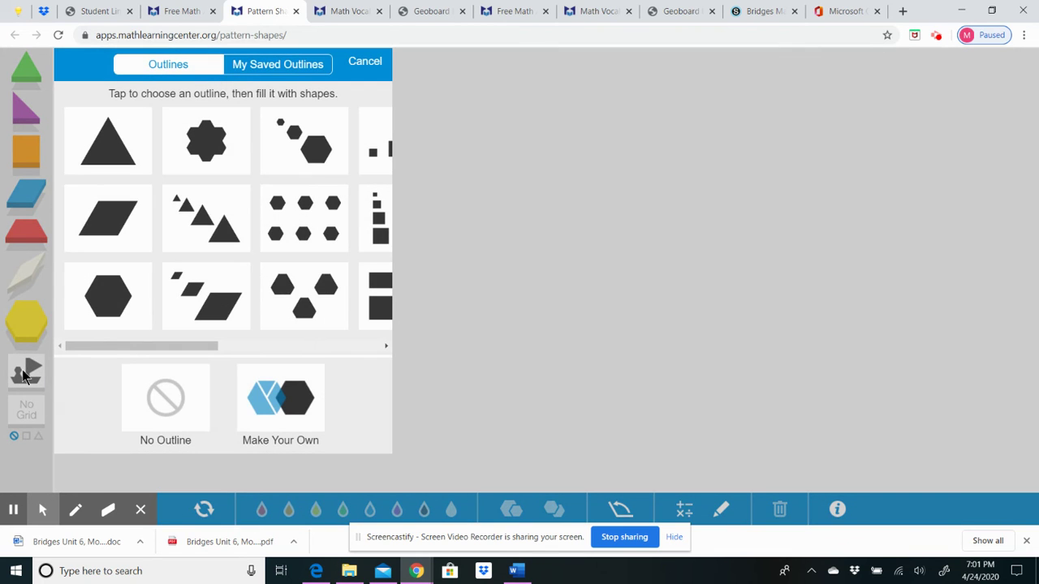
pyautogui.click(386, 346)
pyautogui.click(387, 347)
pyautogui.click(386, 347)
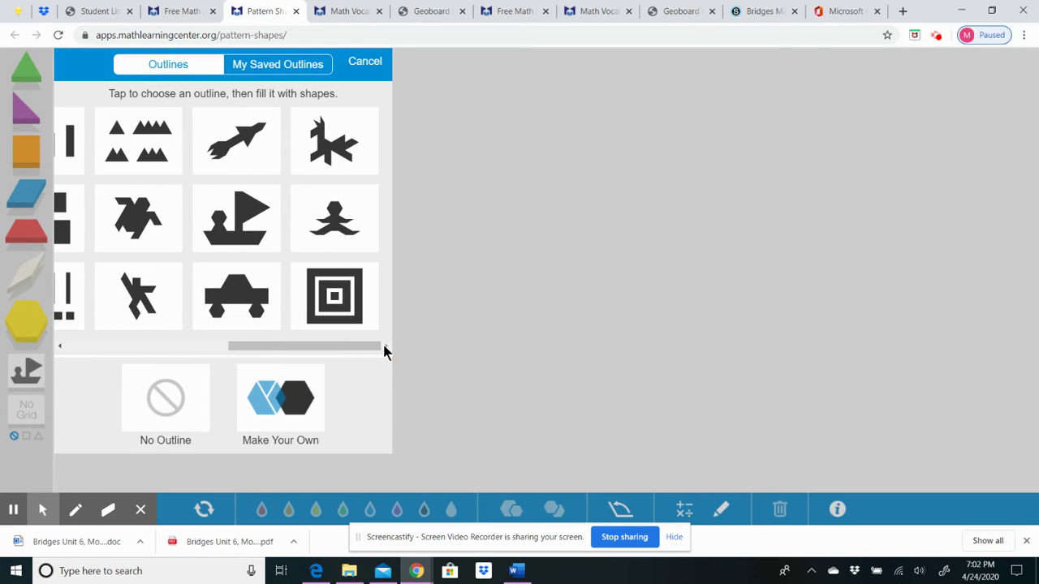
pyautogui.click(385, 345)
pyautogui.click(130, 223)
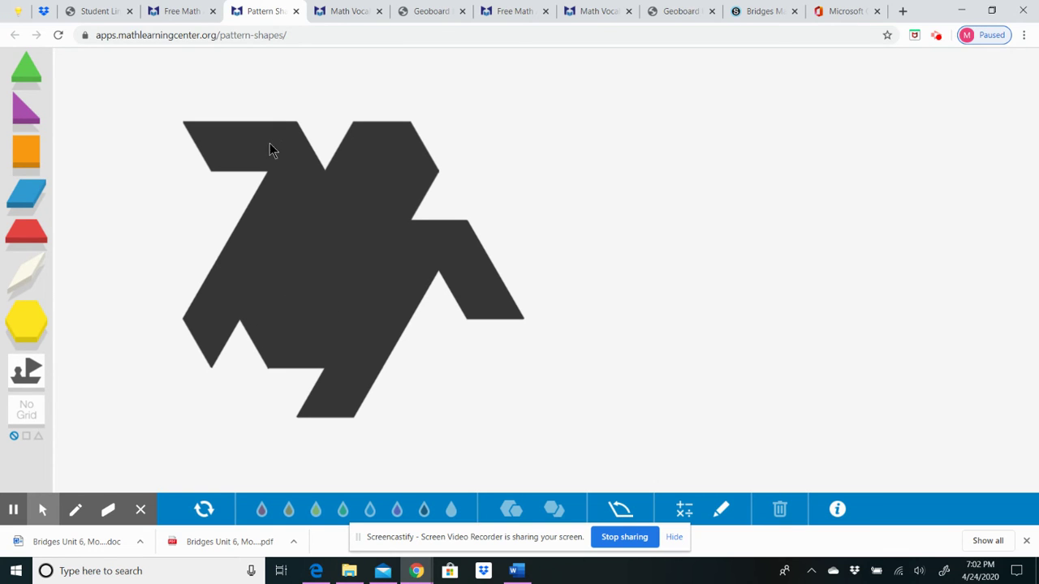
# Fit a yellow hexagon over the head of the turtle outline
pyautogui.moveTo(26, 325); pyautogui.dragTo(392, 173)
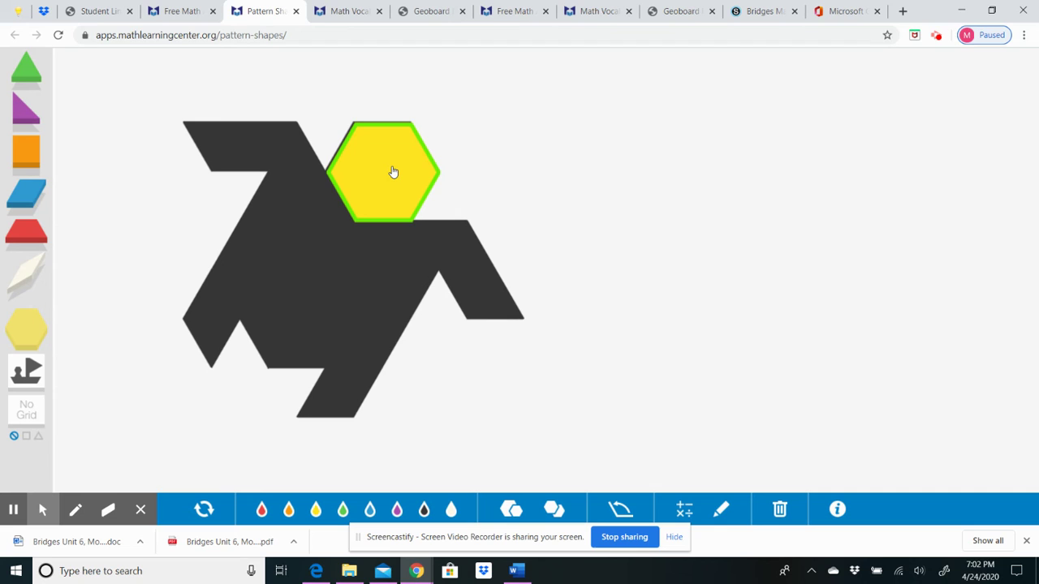
pyautogui.click(392, 171)
pyautogui.moveTo(395, 81)
pyautogui.mouseDown()
pyautogui.moveTo(420, 77)
pyautogui.moveTo(442, 101)
pyautogui.moveTo(346, 70)
pyautogui.moveTo(396, 79)
pyautogui.mouseUp()
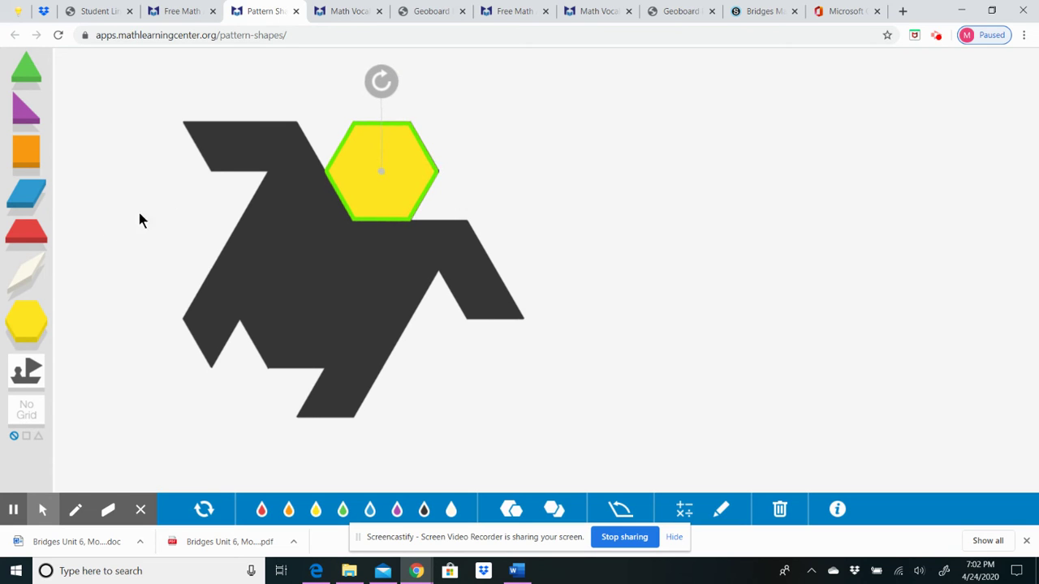
# Add a red trapezoid and rotate it to fit the lower-left foot of the turtle outline
pyautogui.moveTo(26, 223); pyautogui.dragTo(206, 244)
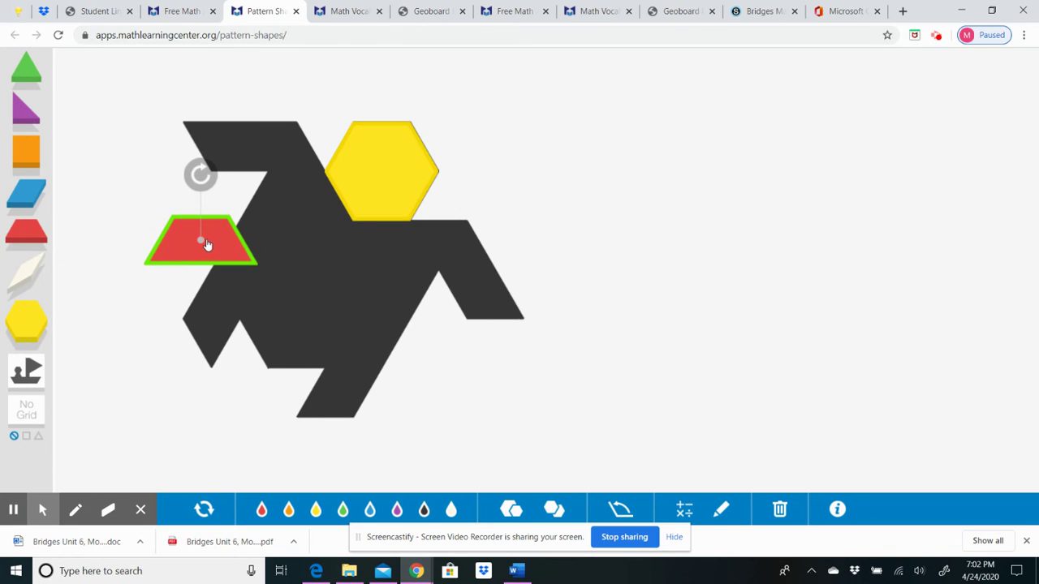
pyautogui.moveTo(199, 175); pyautogui.dragTo(153, 196)
pyautogui.moveTo(201, 236); pyautogui.dragTo(220, 297)
pyautogui.moveTo(219, 235); pyautogui.dragTo(208, 232)
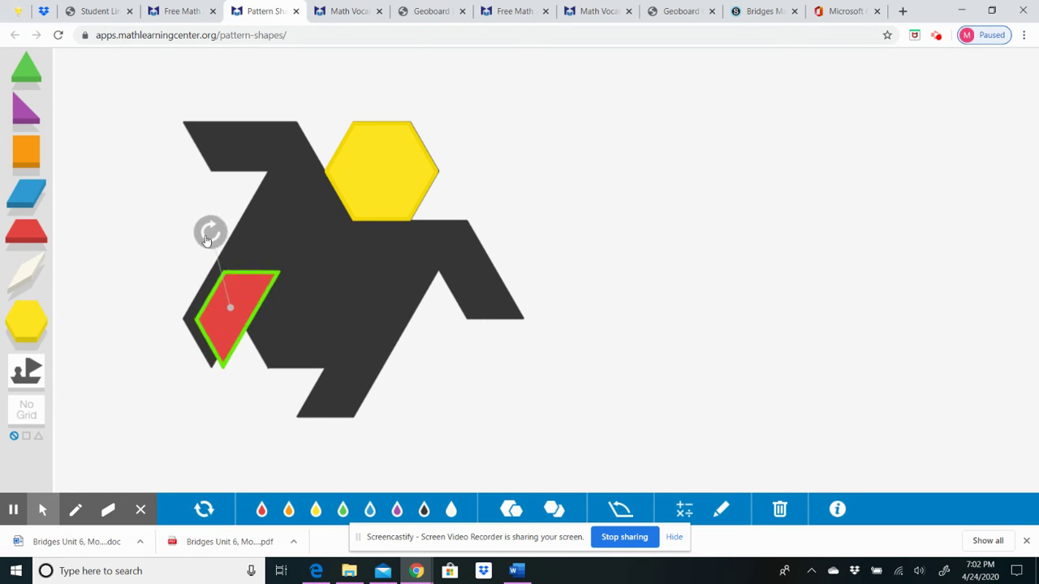
pyautogui.moveTo(235, 320); pyautogui.dragTo(220, 322)
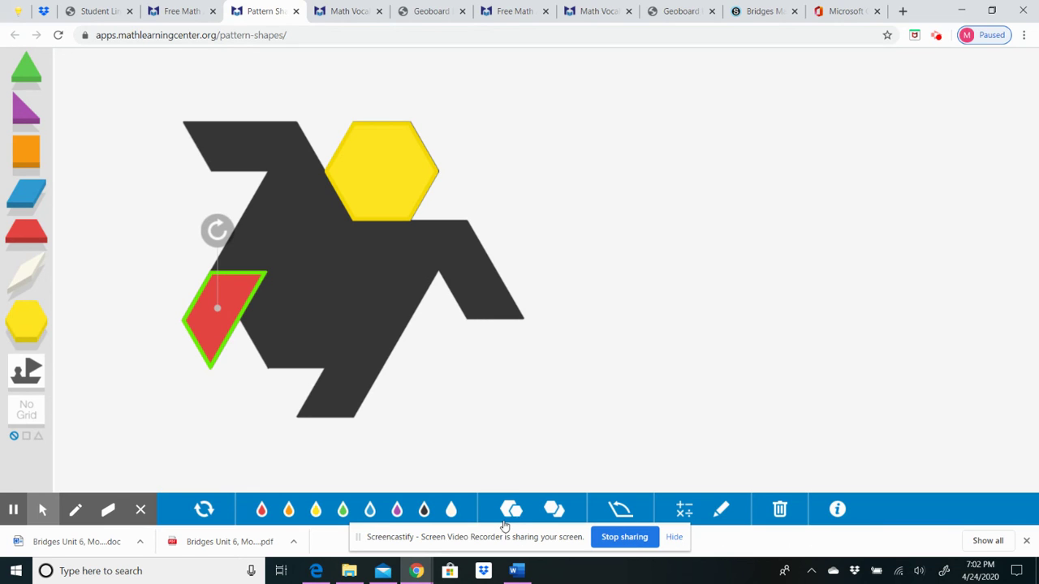
# Try green and blue on the trapezoid, settle on purple, and deselect it
pyautogui.click(343, 511)
pyautogui.click(371, 511)
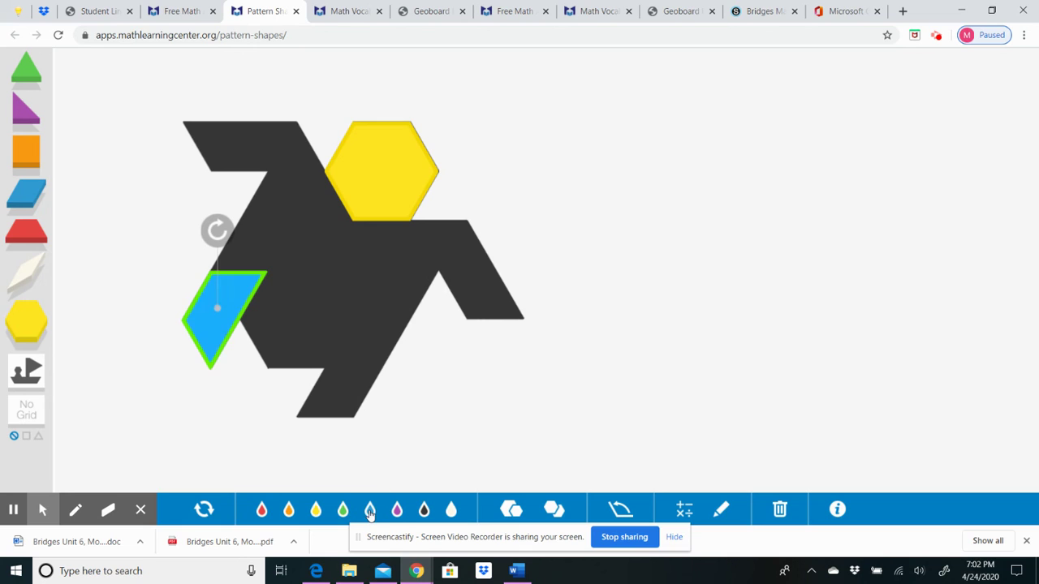
pyautogui.click(397, 513)
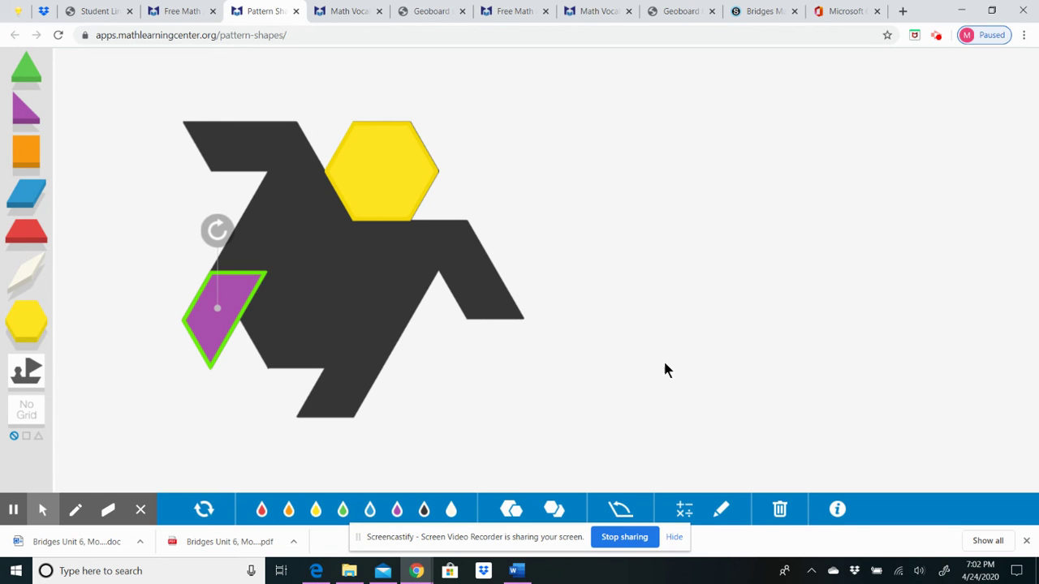
pyautogui.click(560, 342)
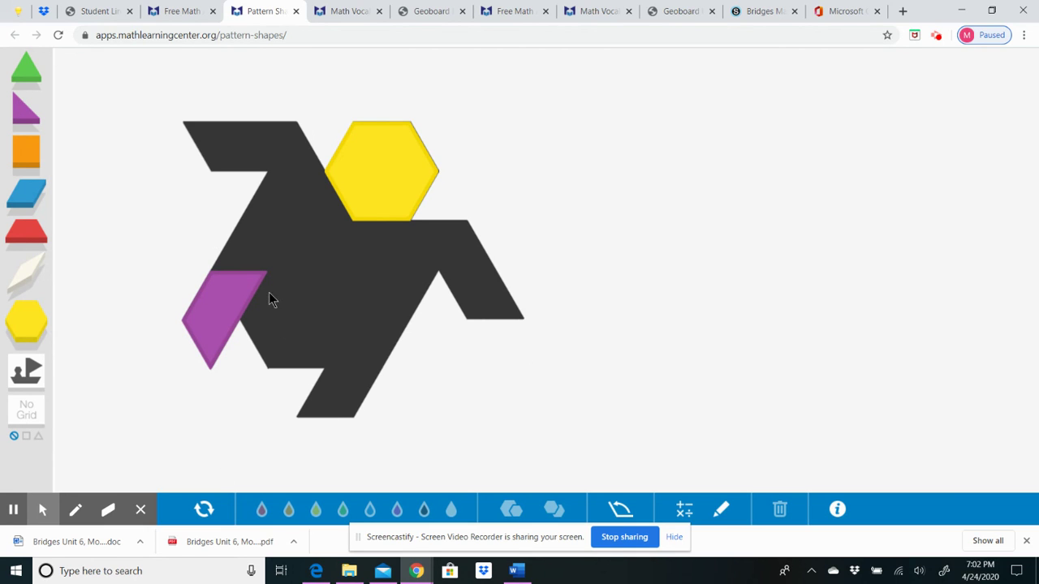
# Return to the Free Math Apps page and look over the available apps and the section on sharing work with others
pyautogui.click(181, 16)
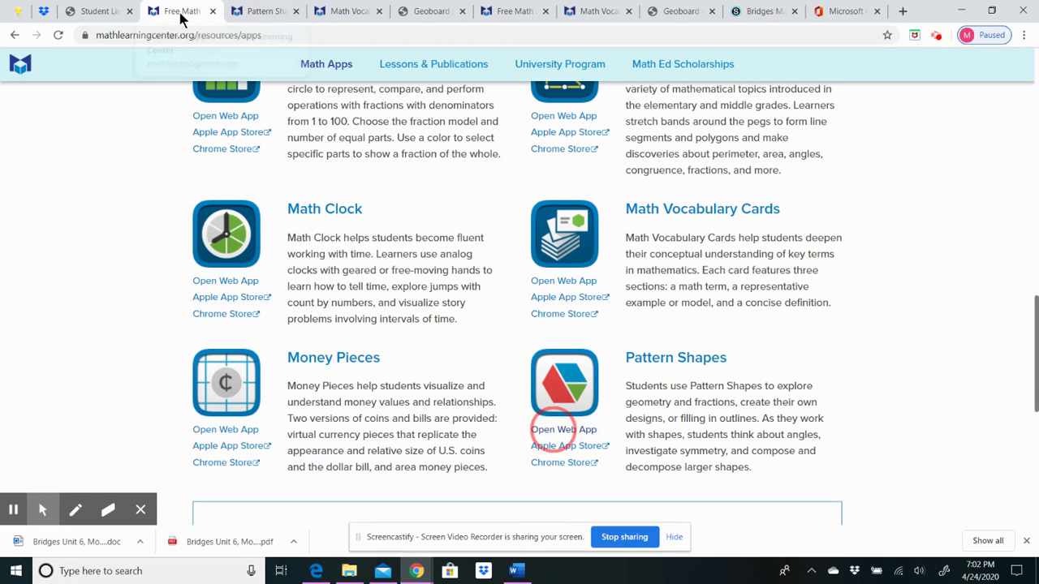
pyautogui.scroll(1, 357, 453)
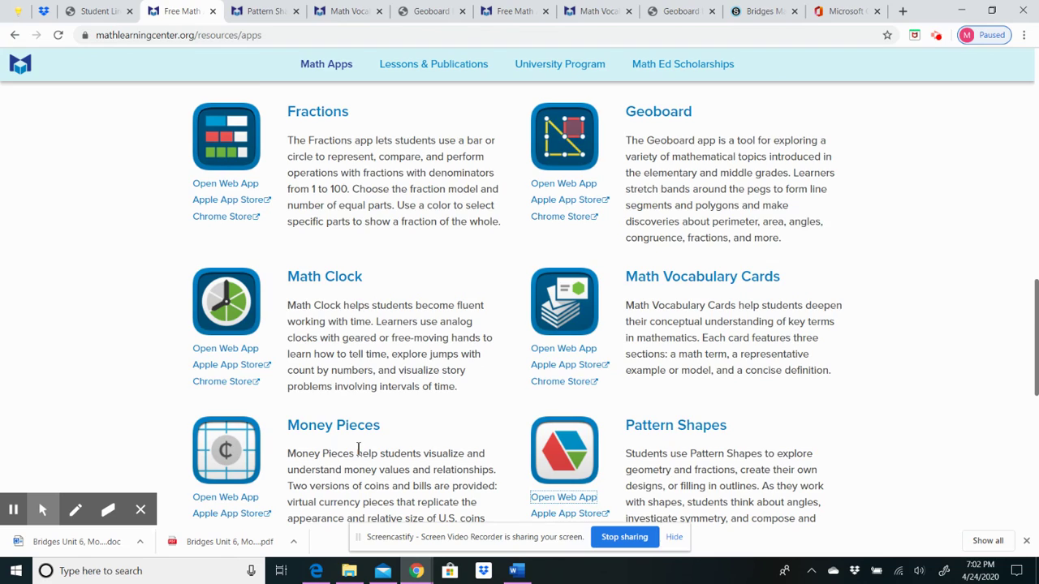
pyautogui.scroll(-3, 357, 449)
pyautogui.scroll(-1, 358, 448)
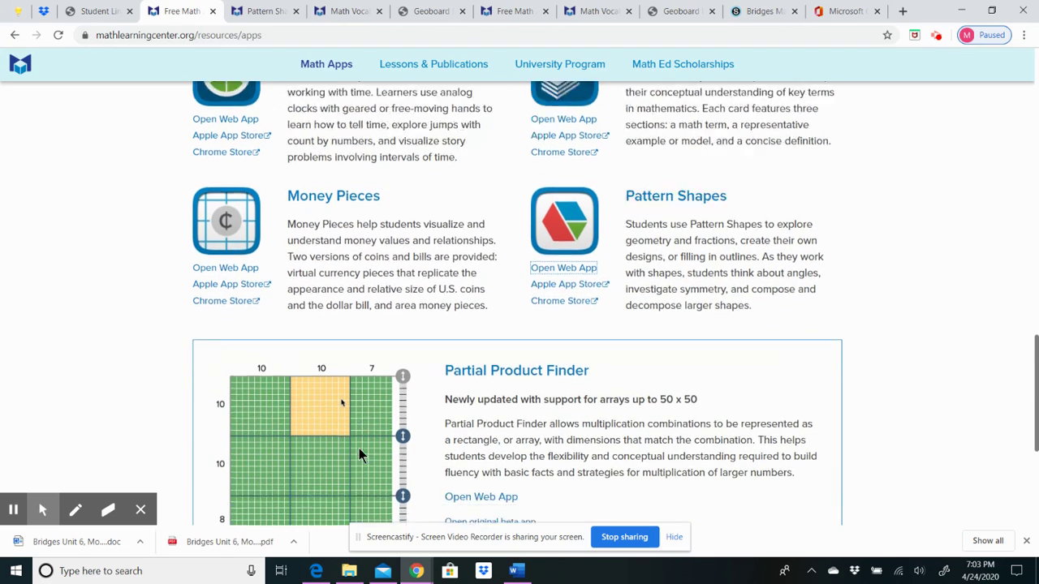
pyautogui.scroll(6, 370, 446)
pyautogui.scroll(6, 368, 446)
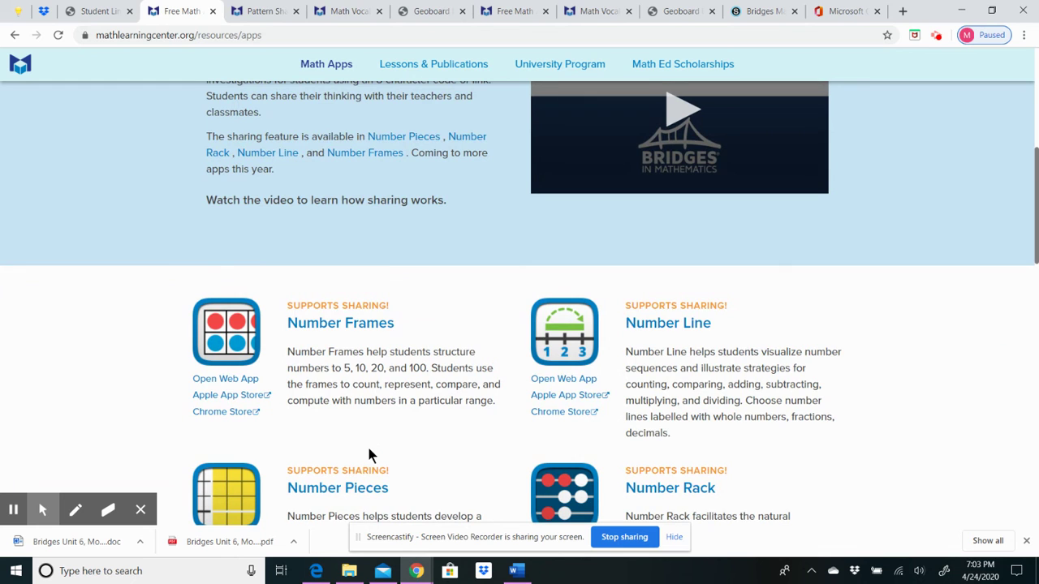
pyautogui.scroll(4, 368, 455)
pyautogui.scroll(1, 368, 455)
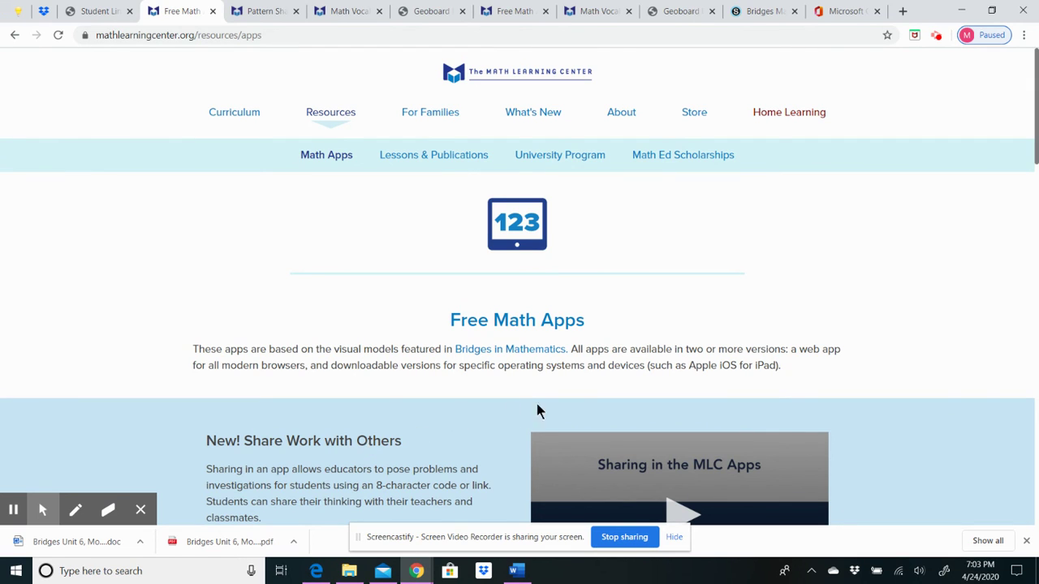
pyautogui.scroll(-3, 615, 276)
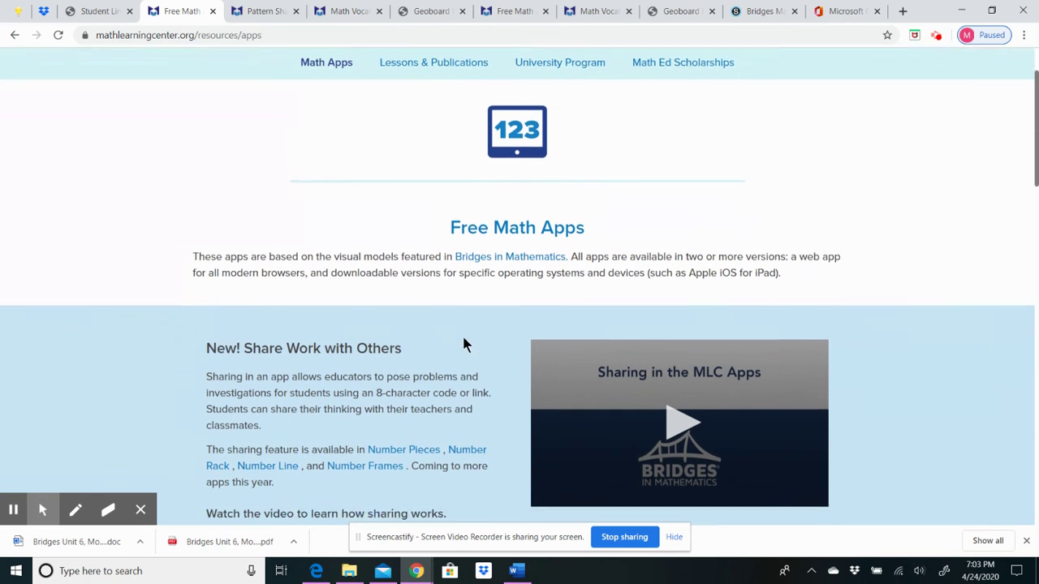
pyautogui.scroll(-2, 456, 331)
pyautogui.scroll(3, 451, 322)
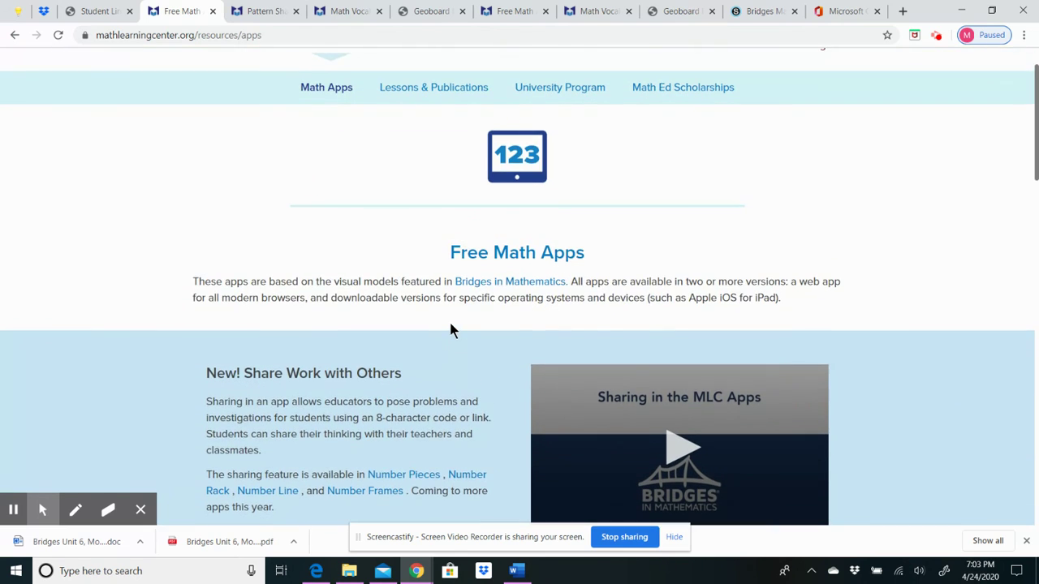
pyautogui.scroll(-2, 452, 325)
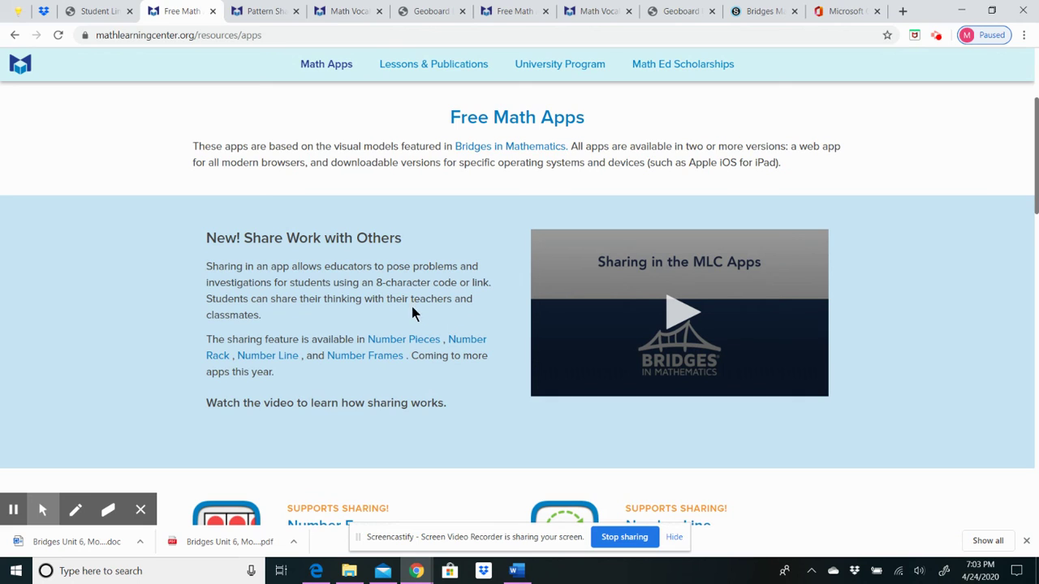